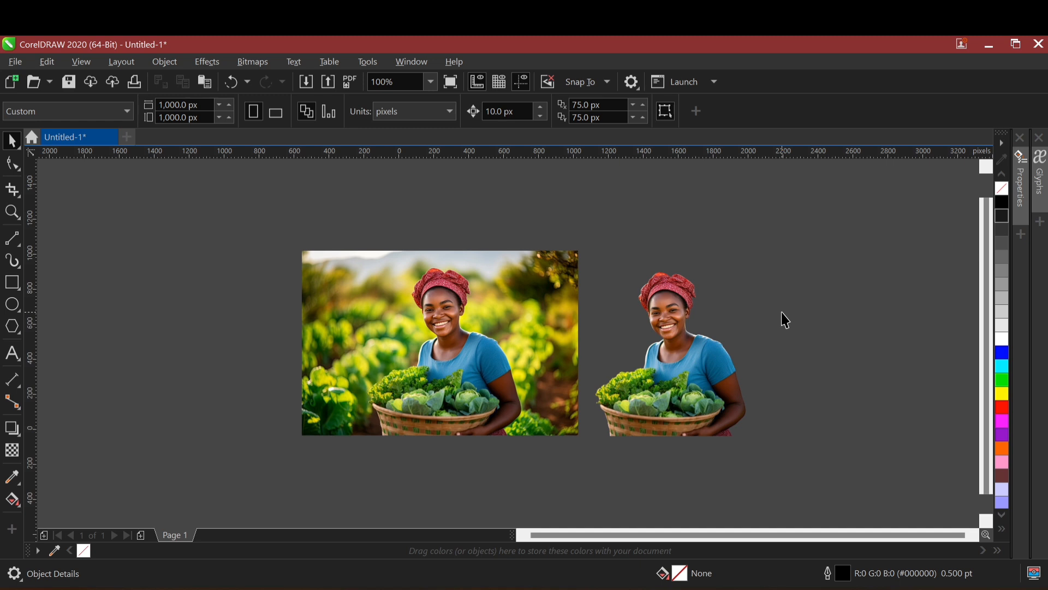
# Step: Draw a rectangle about 1,188 by 847 px beside the photo and move the cut-out woman to the page's other side
pyautogui.click(12, 282)
pyautogui.moveTo(673, 196); pyautogui.dragTo(880, 345)
pyautogui.press('space')
pyautogui.moveTo(752, 328); pyautogui.dragTo(180, 382)
# Step: Try placing the field photo inside the empty rectangle as a PowerClip, and undo the clip
pyautogui.click(409, 354)
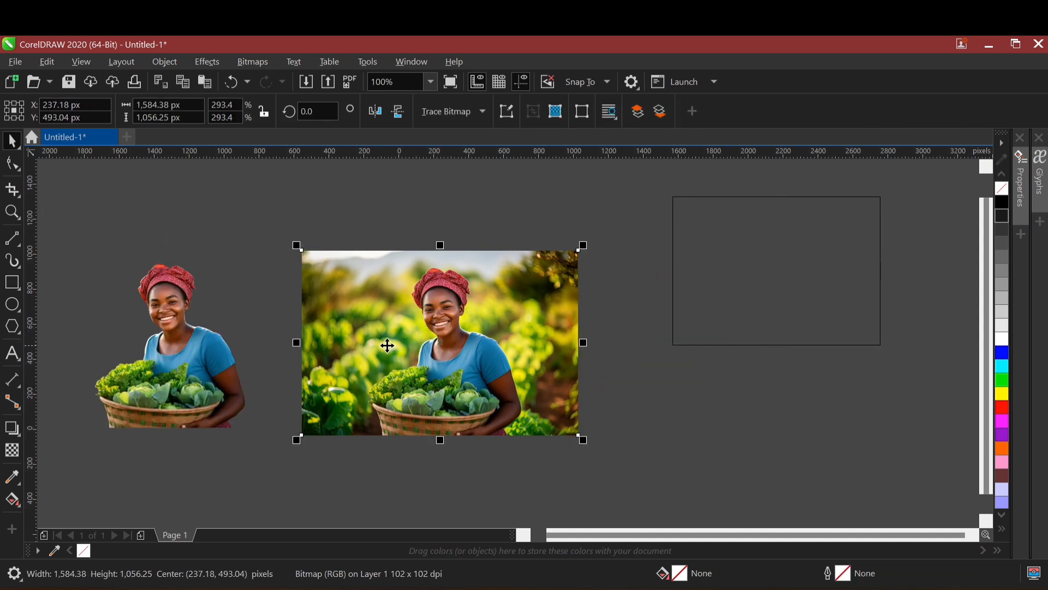
pyautogui.moveTo(376, 349); pyautogui.dragTo(710, 284)
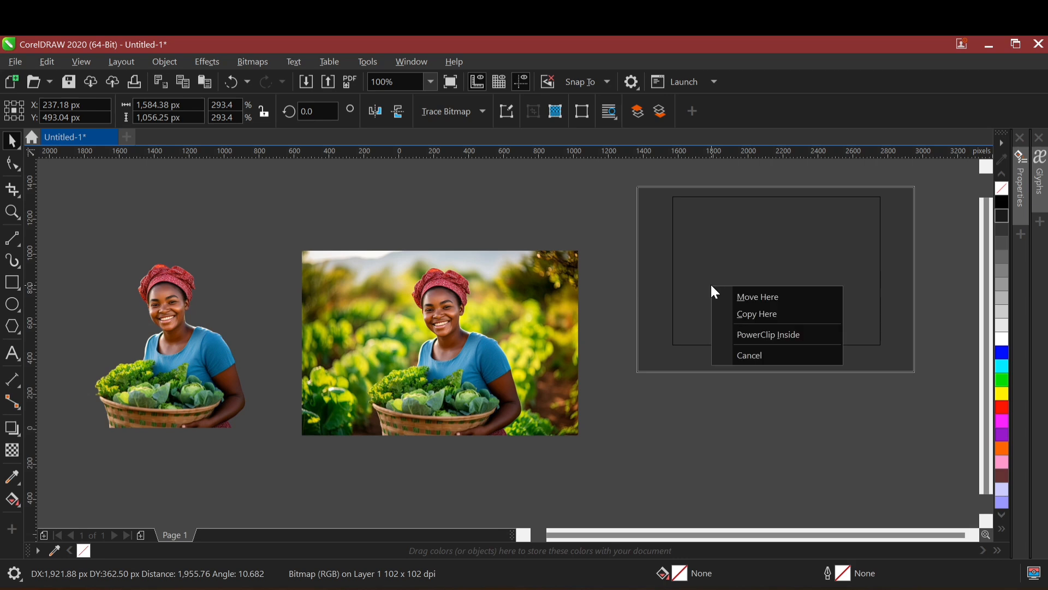
pyautogui.click(769, 334)
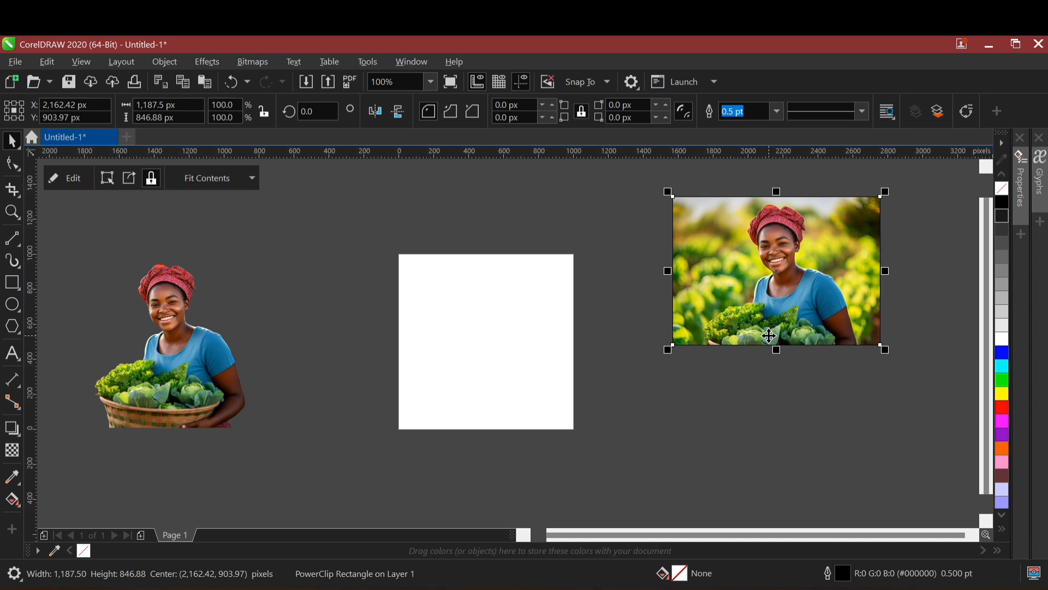
pyautogui.hotkey('ctrl', 'z')
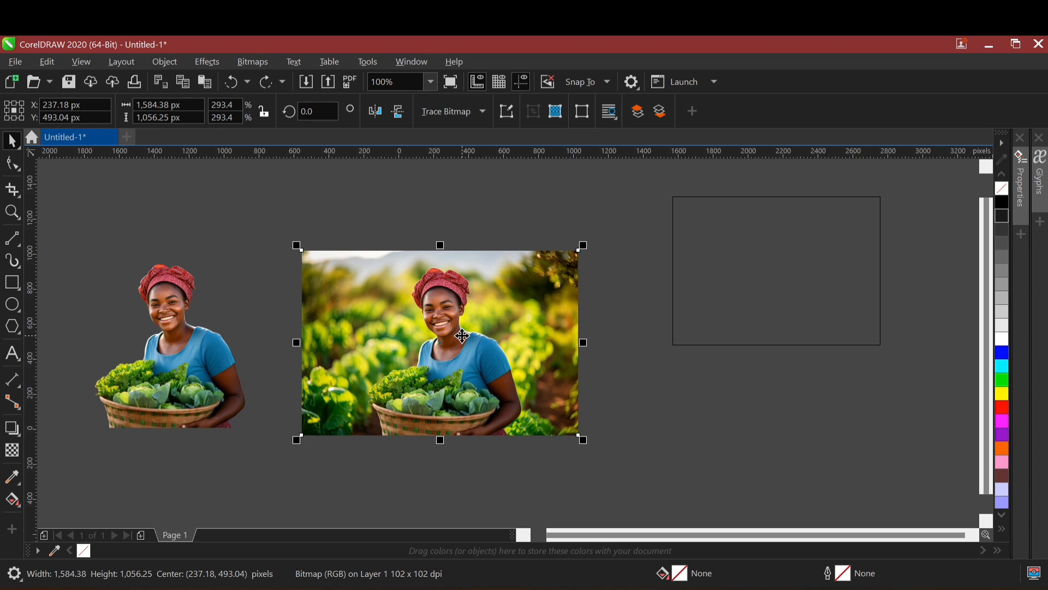
# Step: PowerClip the field photo inside the empty rectangle
pyautogui.rightClick(455, 339)
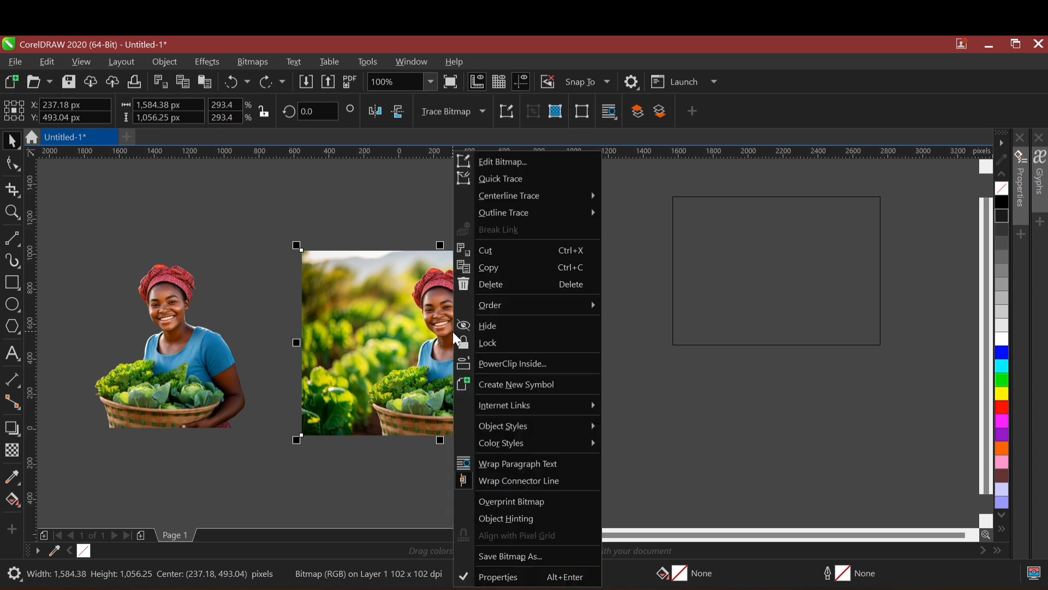
pyautogui.click(512, 364)
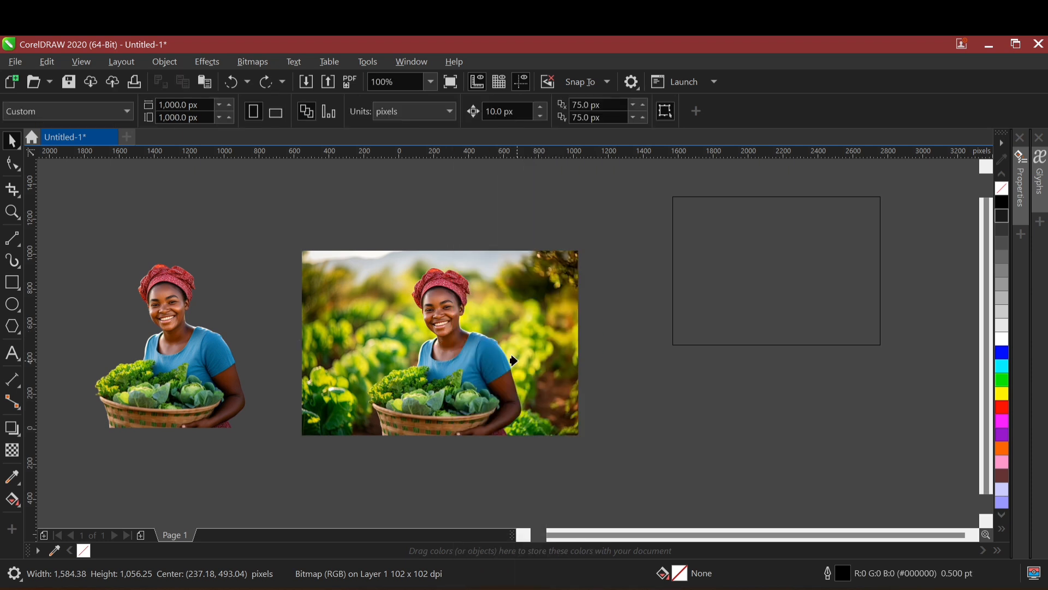
pyautogui.click(735, 261)
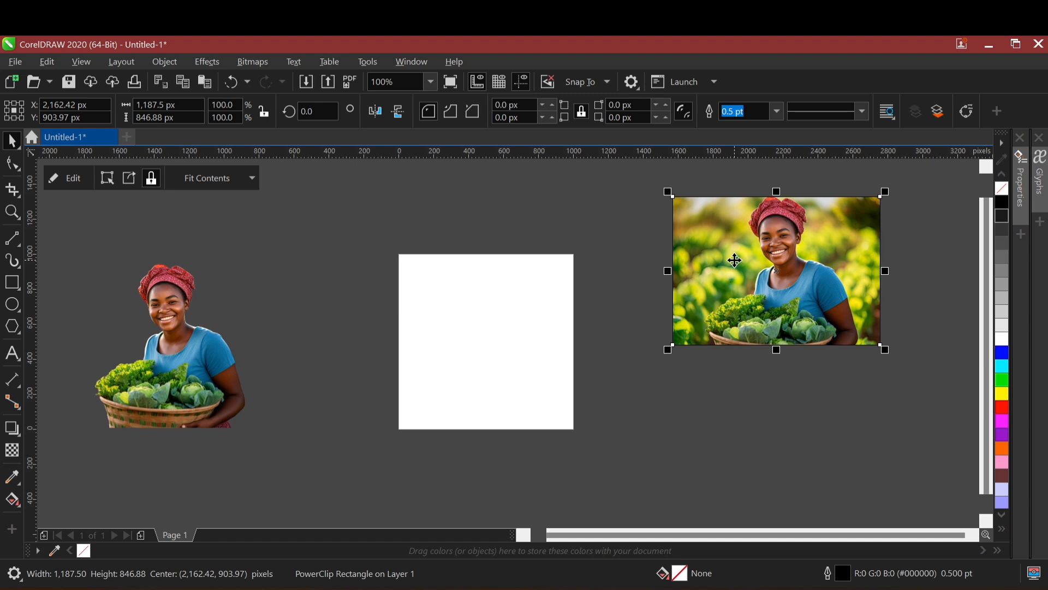
# Step: Move the cut-out woman closer to the blank page and reposition the clipped rectangle lower and farther from the page
pyautogui.moveTo(186, 363); pyautogui.dragTo(273, 360)
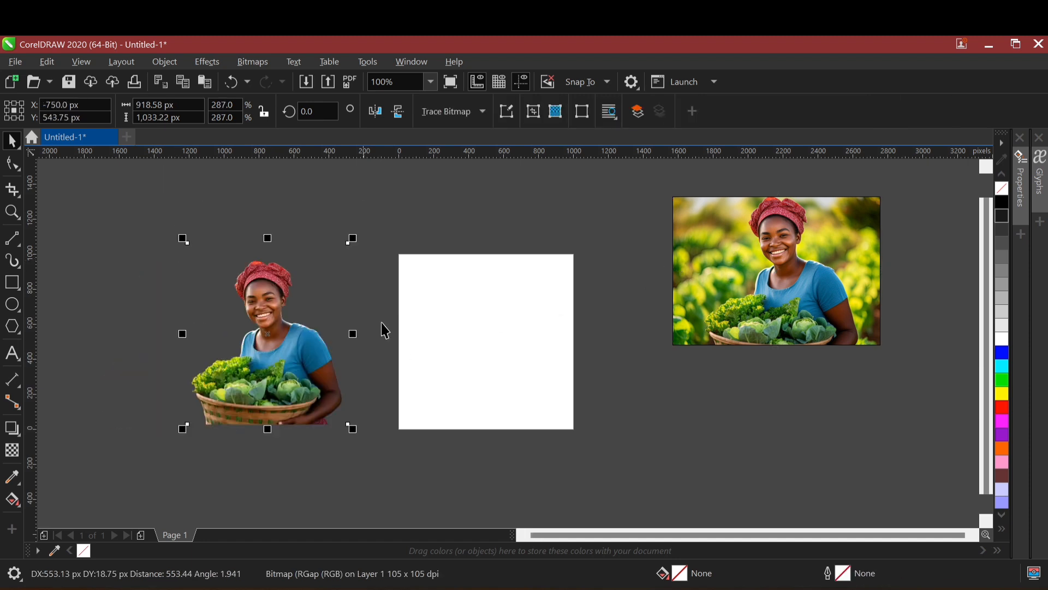
pyautogui.click(780, 282)
pyautogui.moveTo(778, 276); pyautogui.dragTo(806, 323)
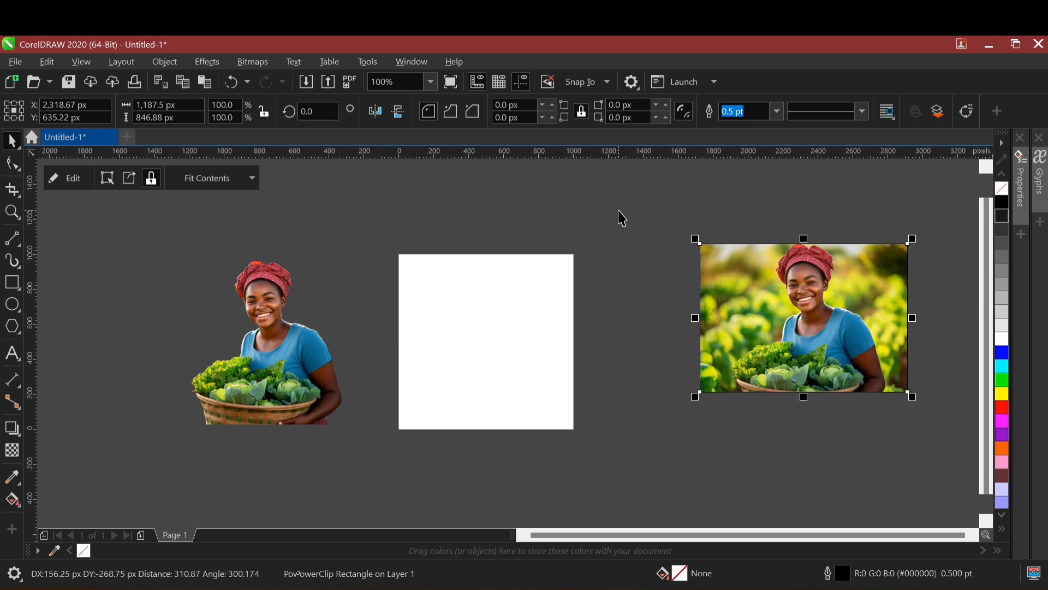
pyautogui.click(618, 211)
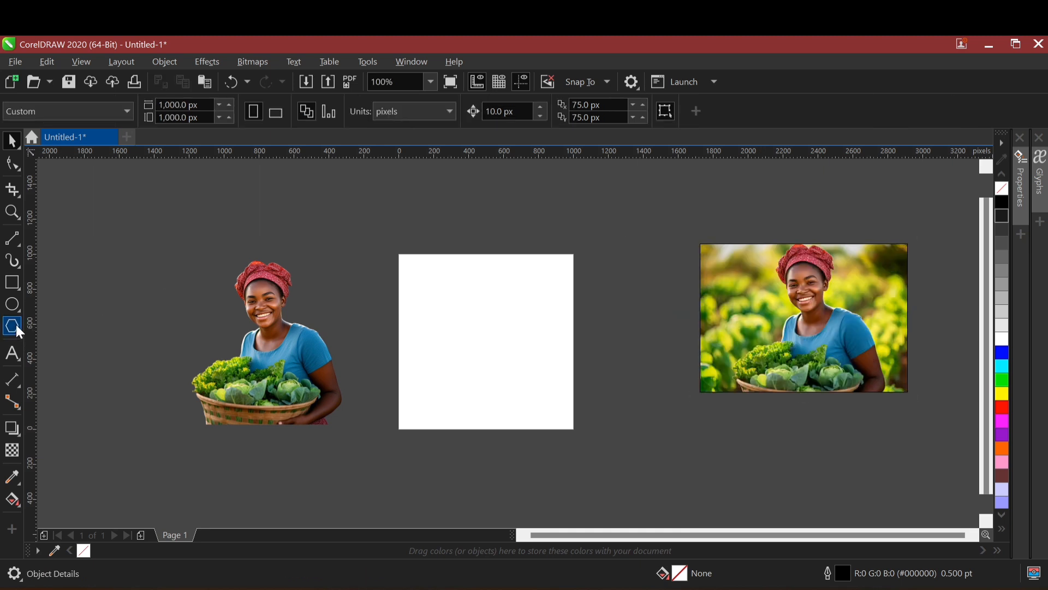
# Step: Draw a polygon about 977 by 1,128 px over the page and set it to 6 sides
pyautogui.click(13, 327)
pyautogui.moveTo(404, 232); pyautogui.dragTo(592, 412)
pyautogui.click(466, 106)
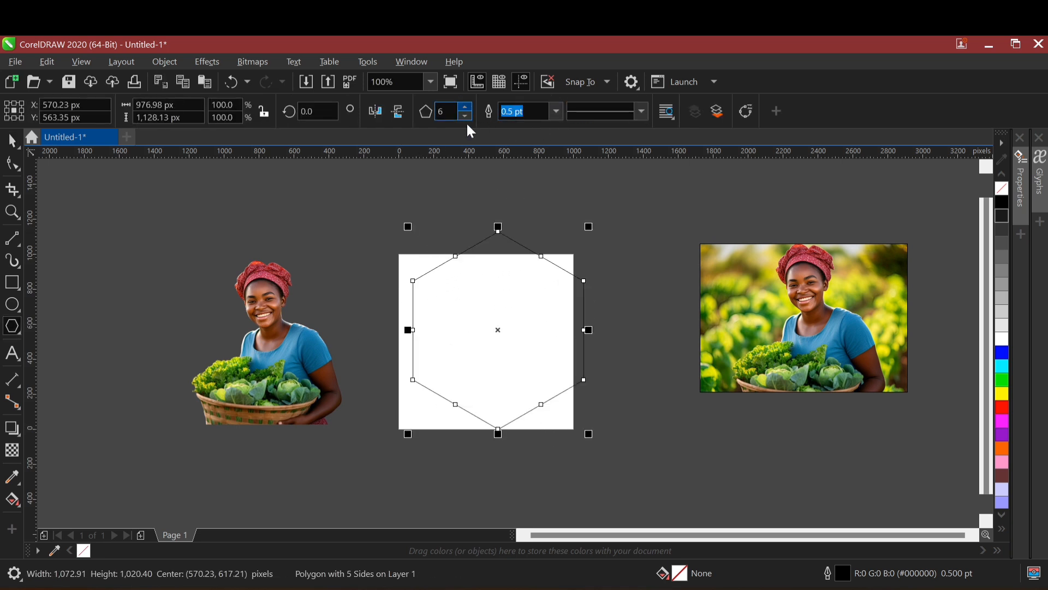
# Step: Rotate the hexagon by 90 degrees
pyautogui.press('space')
pyautogui.click(536, 315)
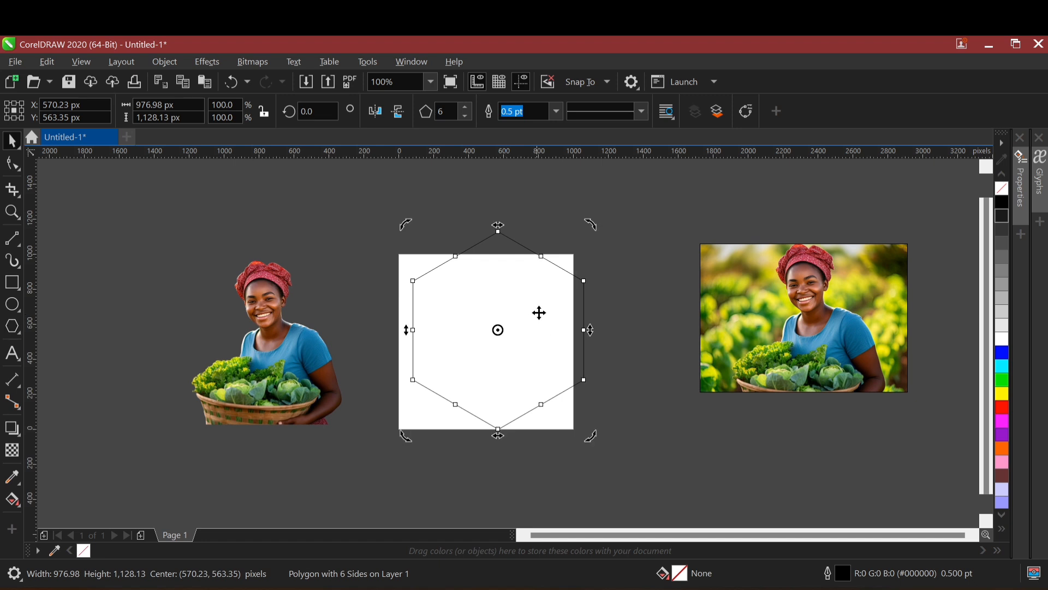
pyautogui.click(320, 111)
pyautogui.press('BackSpace')
pyautogui.write('90')
pyautogui.press('Return')
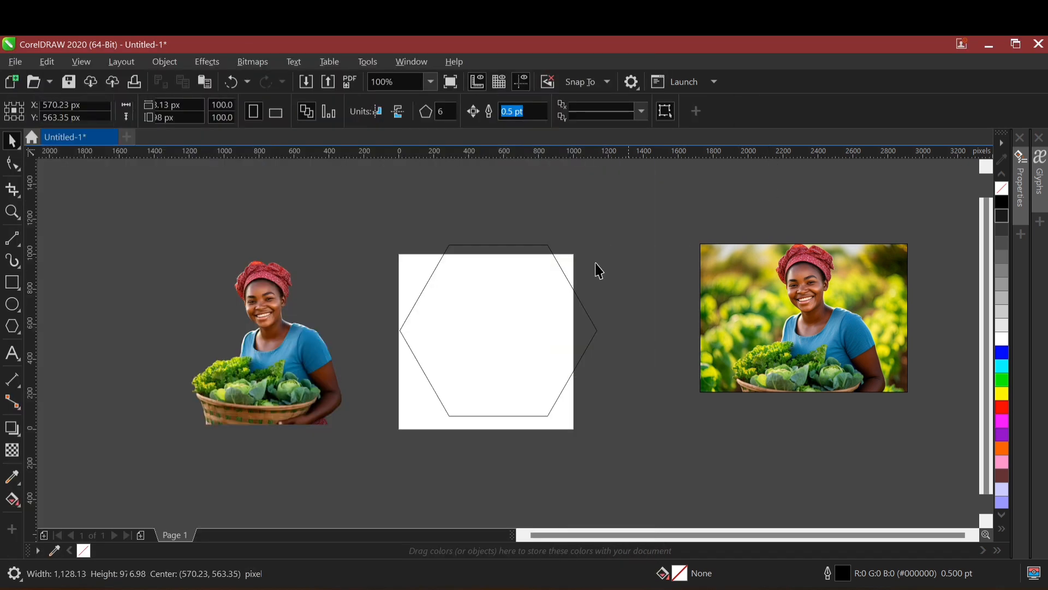
# Step: Scale the hexagon proportionally to about 930 by 806 px so that it fits within the page
pyautogui.click(528, 267)
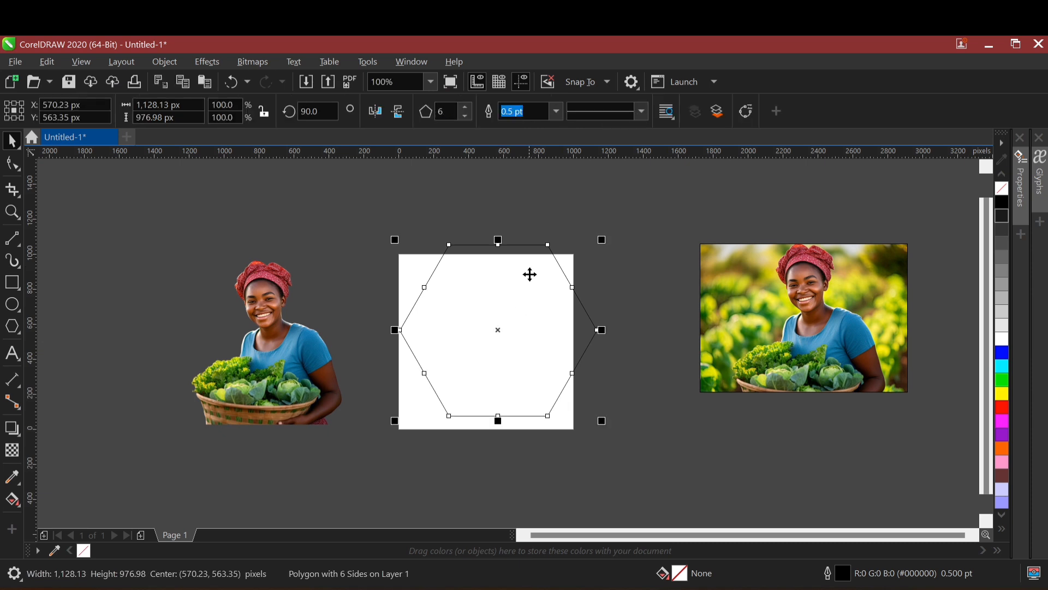
pyautogui.moveTo(606, 237); pyautogui.dragTo(570, 268)
pyautogui.moveTo(473, 329); pyautogui.dragTo(477, 329)
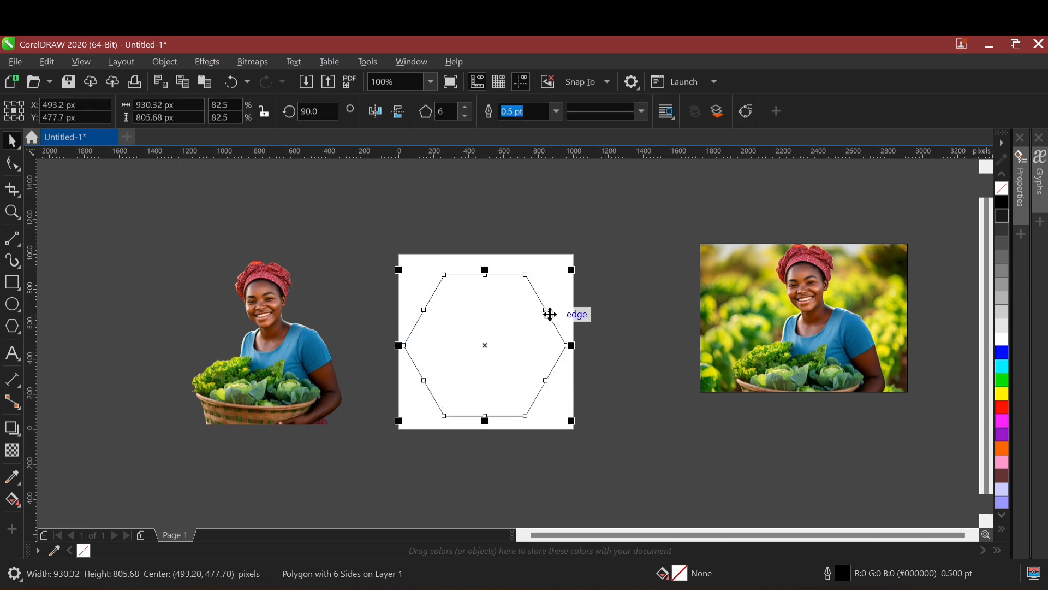
# Step: PowerClip the cut-out woman inside the hexagon
pyautogui.rightClick(274, 350)
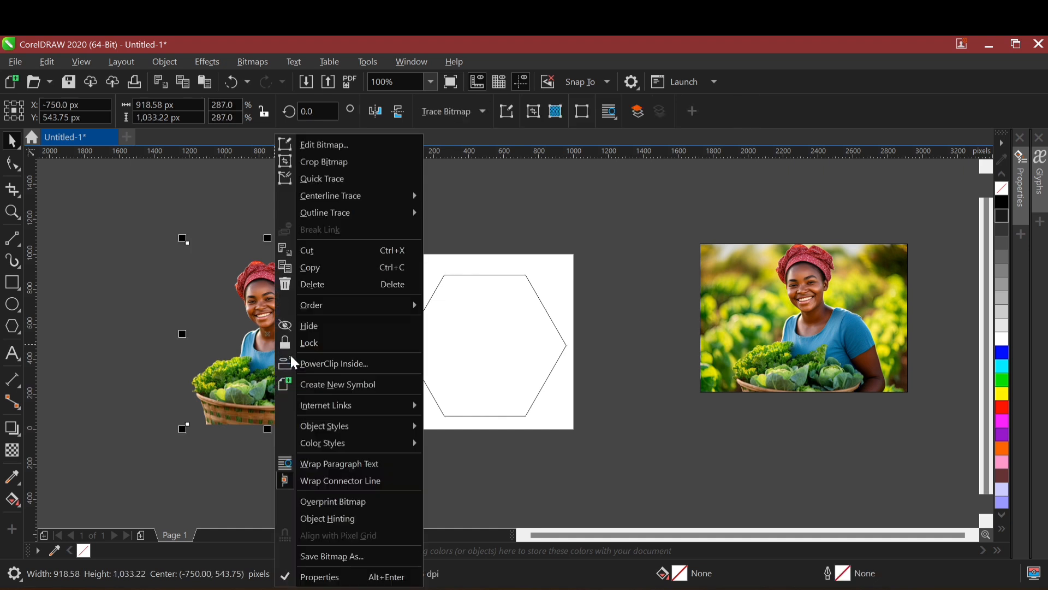
pyautogui.click(338, 369)
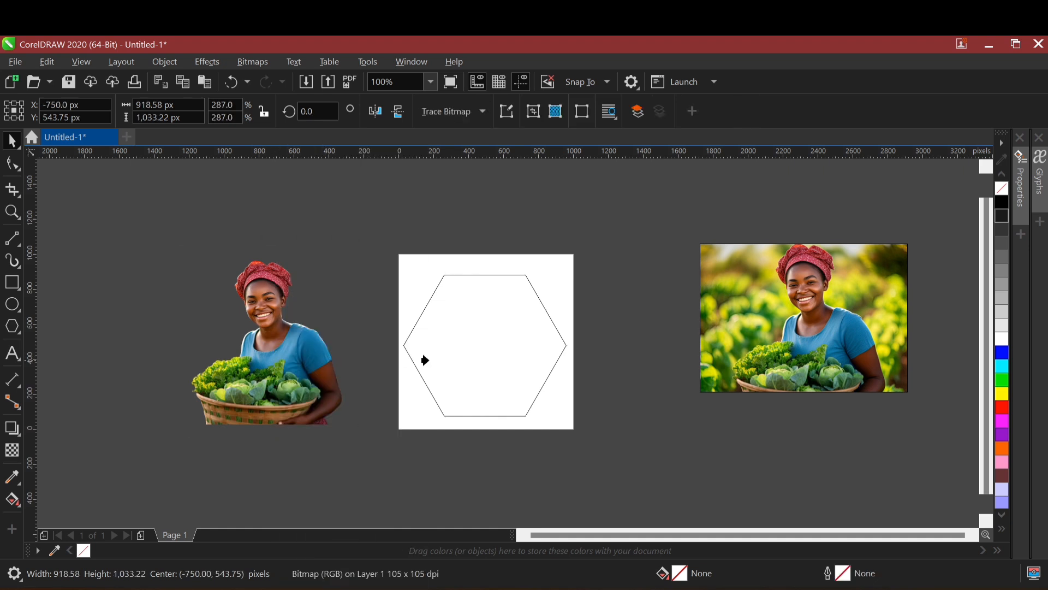
pyautogui.click(464, 344)
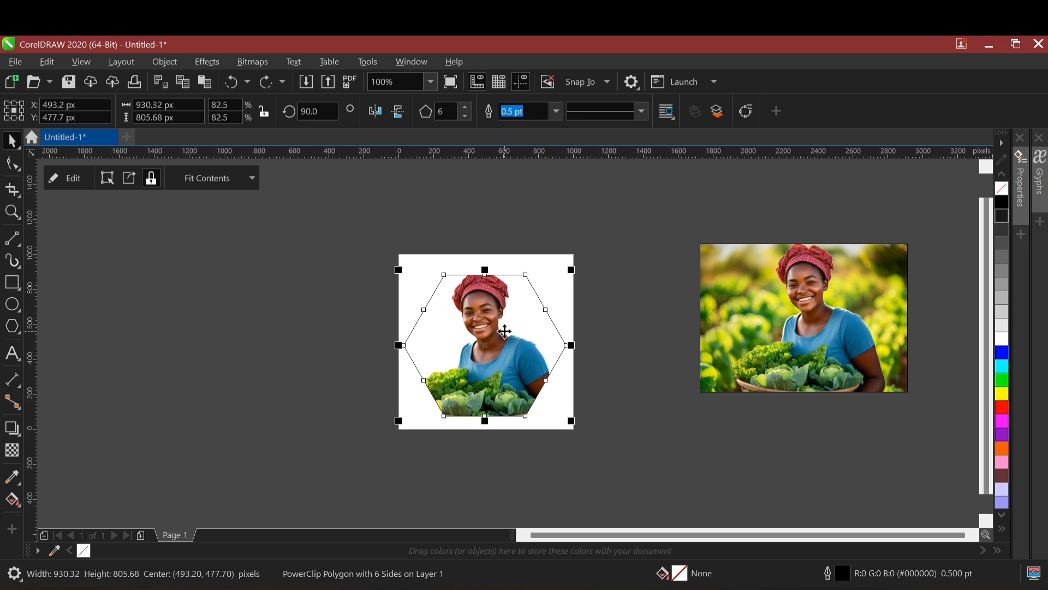
# Step: Open the hexagon's PowerClip contents for editing and exit without altering them, twice
pyautogui.doubleClick(476, 319)
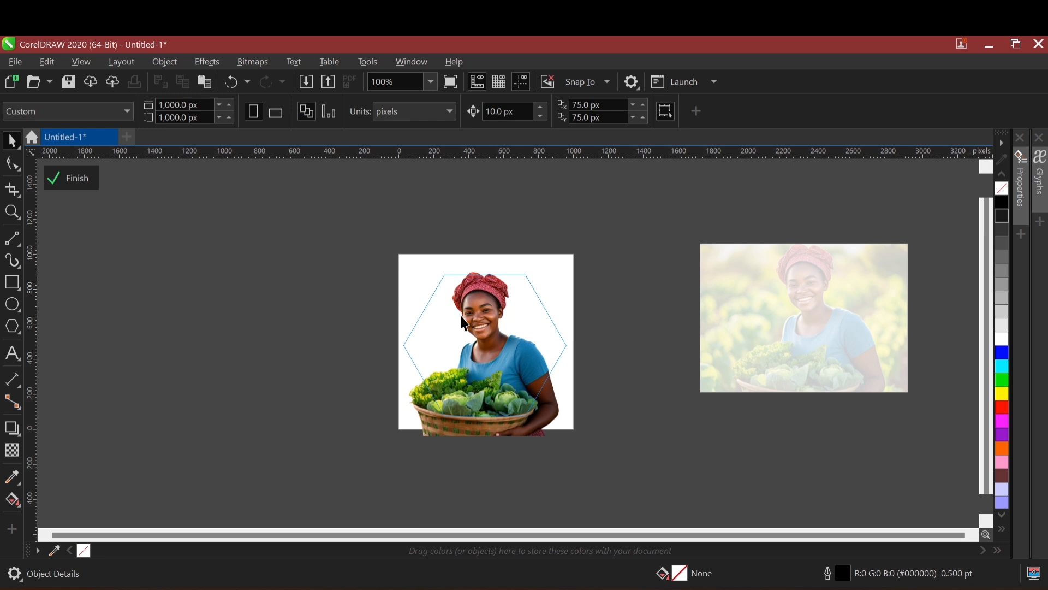
pyautogui.click(494, 348)
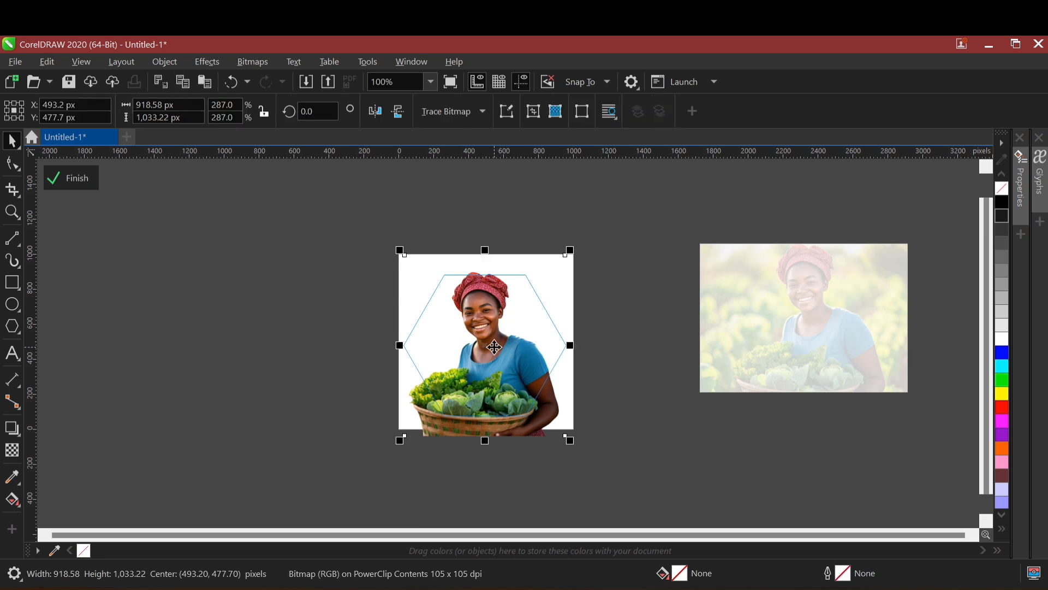
pyautogui.doubleClick(311, 322)
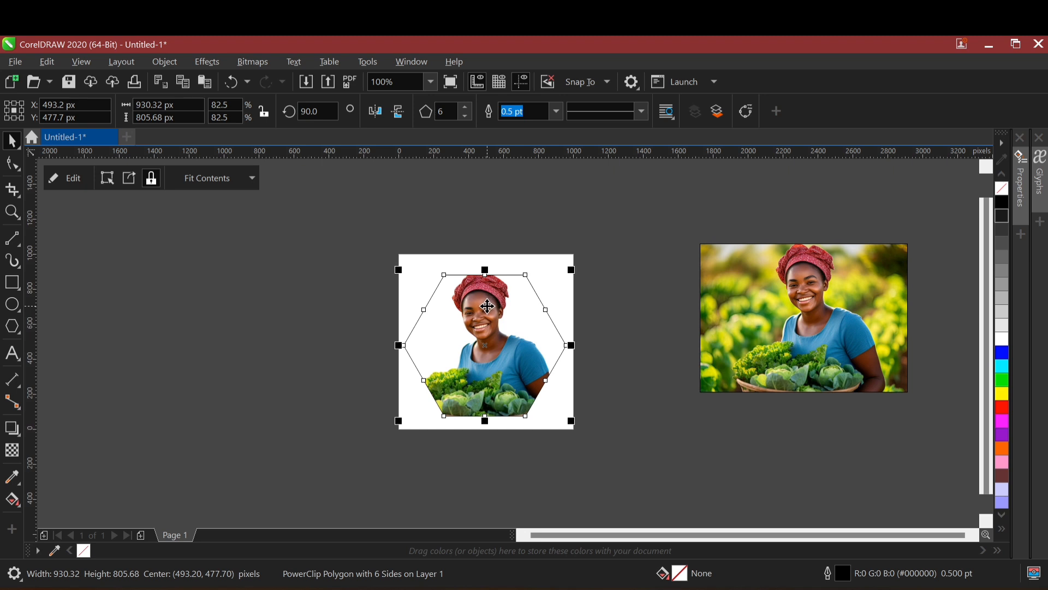
pyautogui.doubleClick(488, 310)
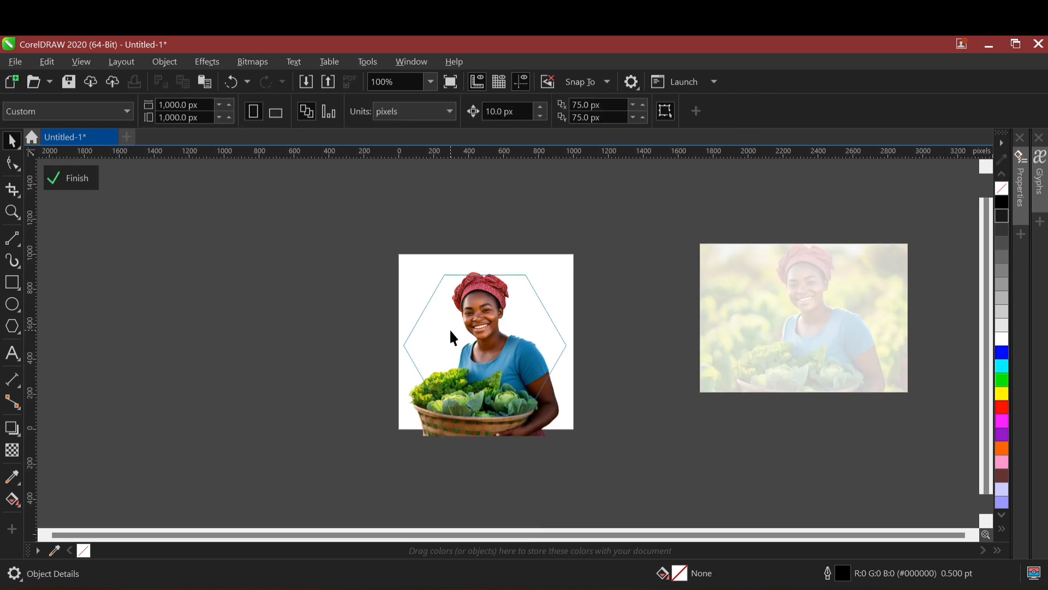
pyautogui.doubleClick(350, 338)
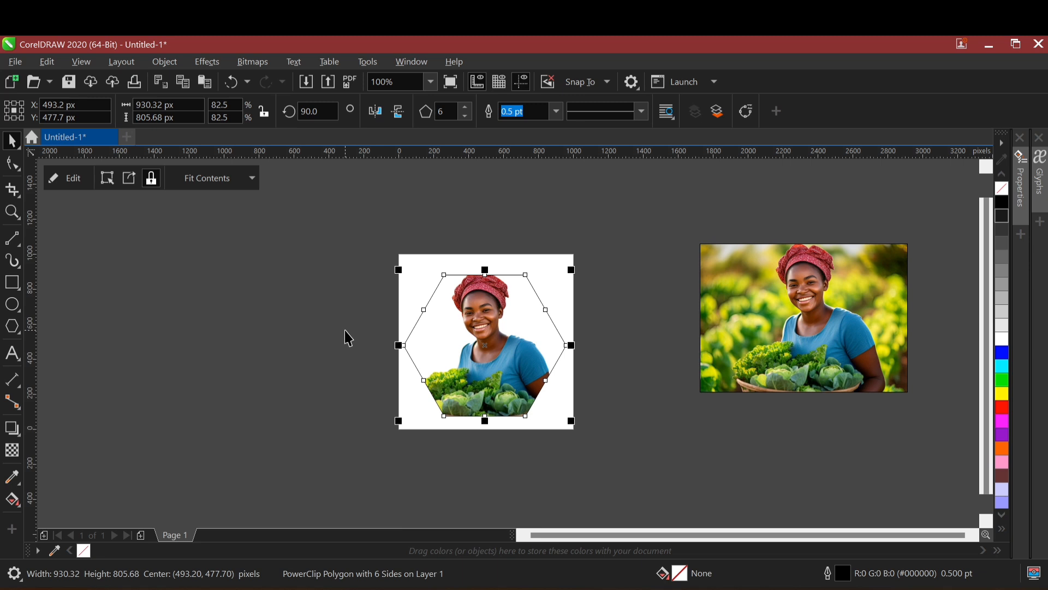
# Step: Edit the hexagon's PowerClip contents: enlarge the woman to about 1,100 by 1,238 px with her head above the hexagon, and finish editing
pyautogui.click(62, 179)
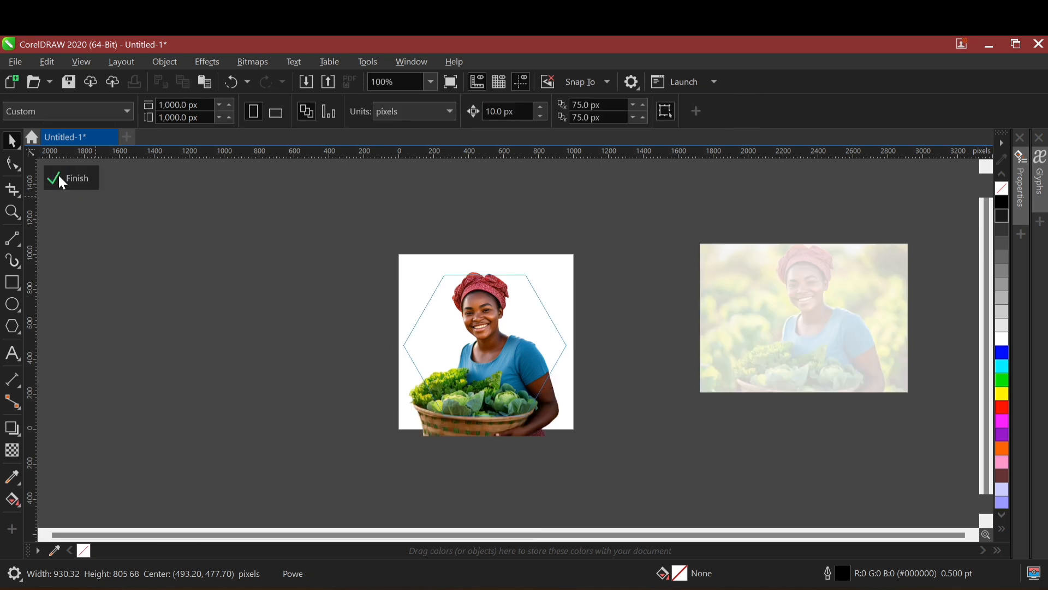
pyautogui.click(493, 373)
pyautogui.moveTo(483, 398); pyautogui.dragTo(478, 381)
pyautogui.moveTo(573, 239); pyautogui.dragTo(591, 208)
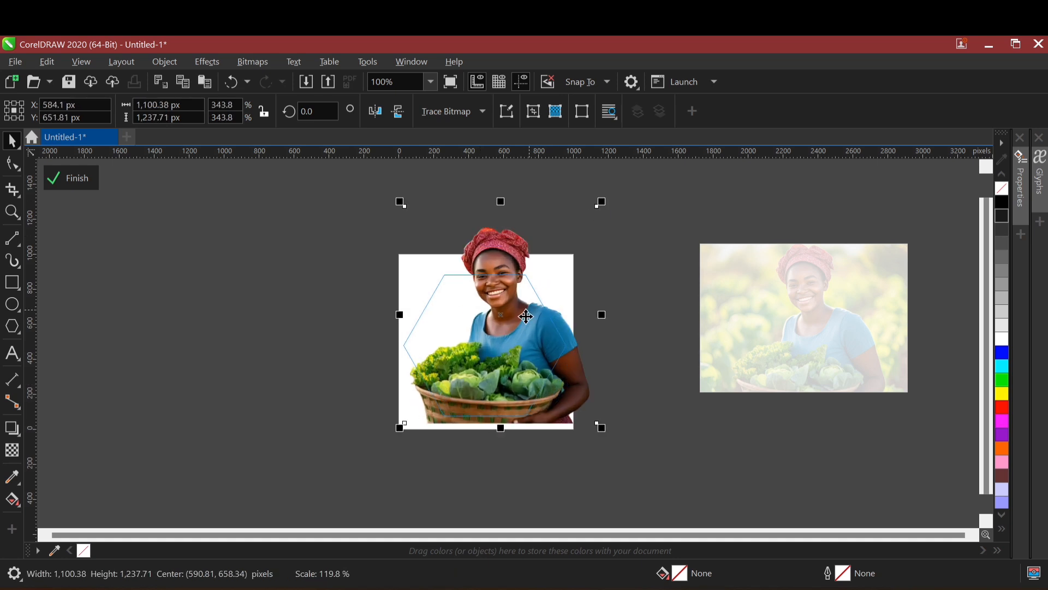
pyautogui.press('Left')
pyautogui.moveTo(478, 345); pyautogui.dragTo(487, 345)
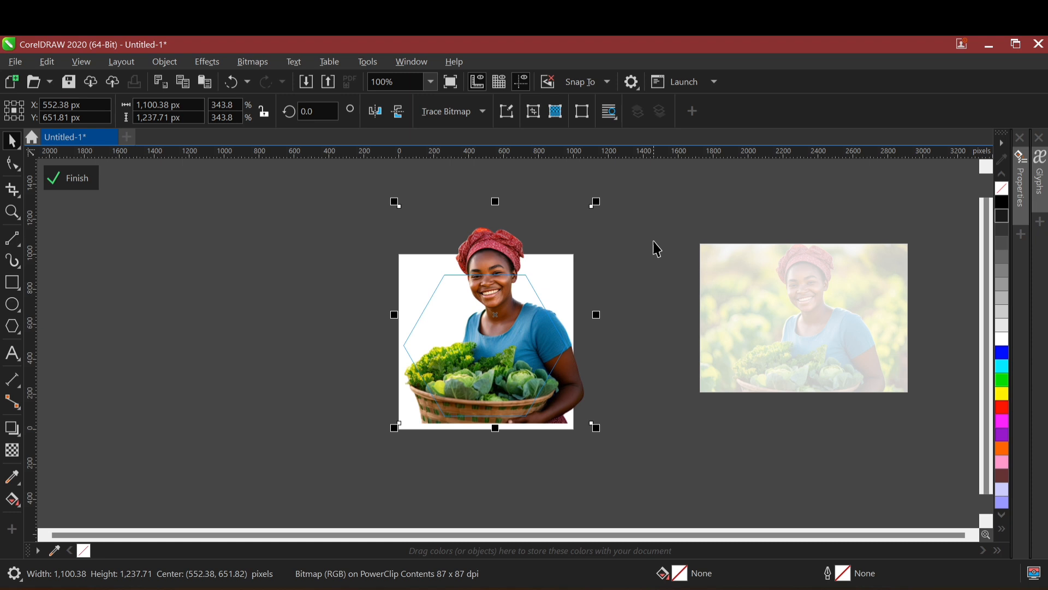
pyautogui.keyDown('ctrl'); pyautogui.click(625, 237); pyautogui.keyUp('ctrl')
pyautogui.click(625, 236)
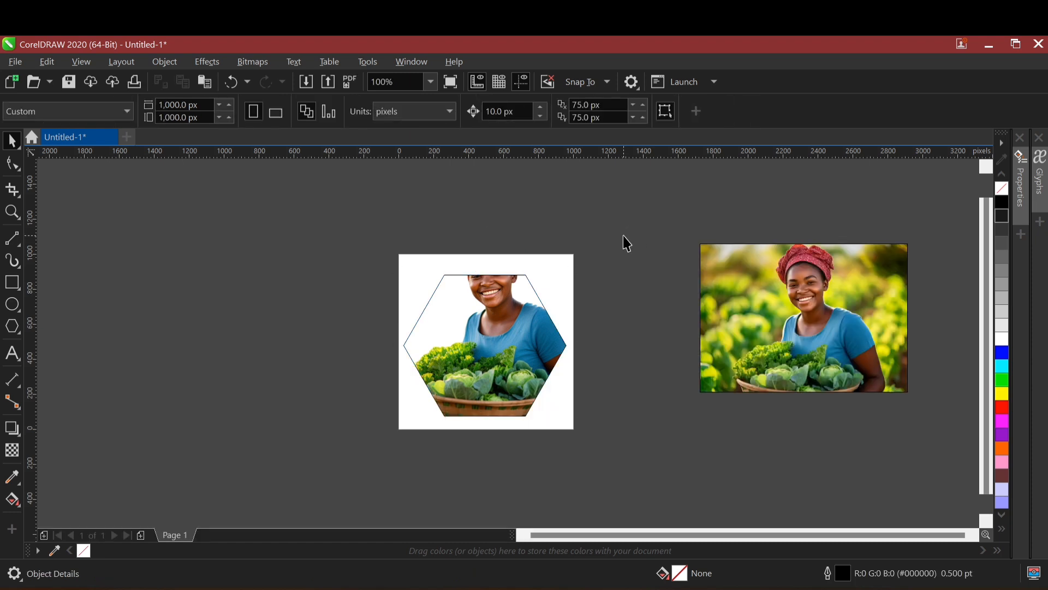
# Step: Paste a copy of the enlarged woman over the hexagon and crop it from below with the Shape tool to about 560 px high
pyautogui.click(501, 273)
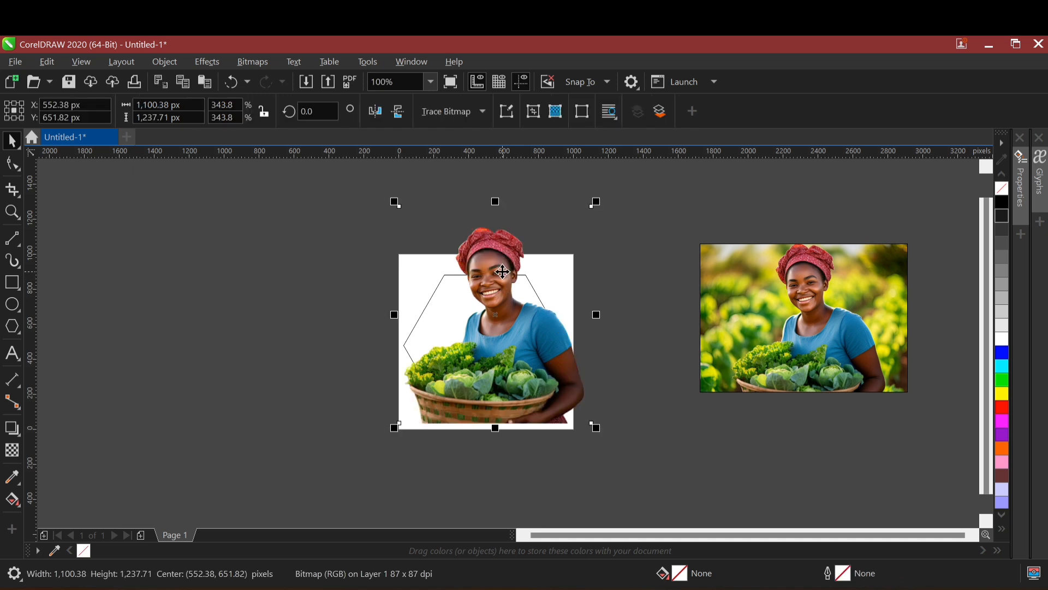
pyautogui.click(14, 166)
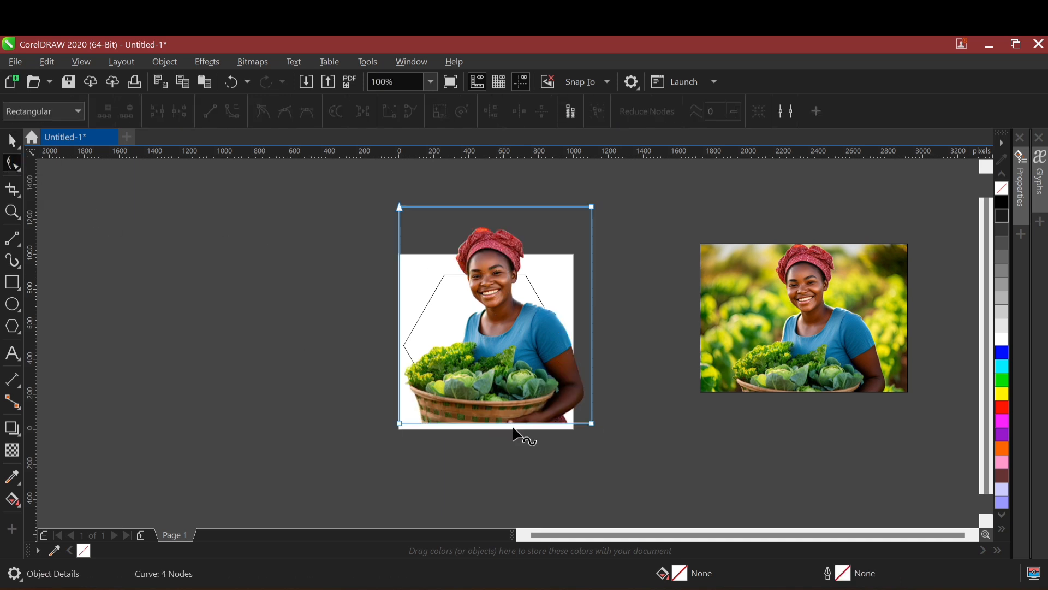
pyautogui.moveTo(352, 396); pyautogui.dragTo(594, 304)
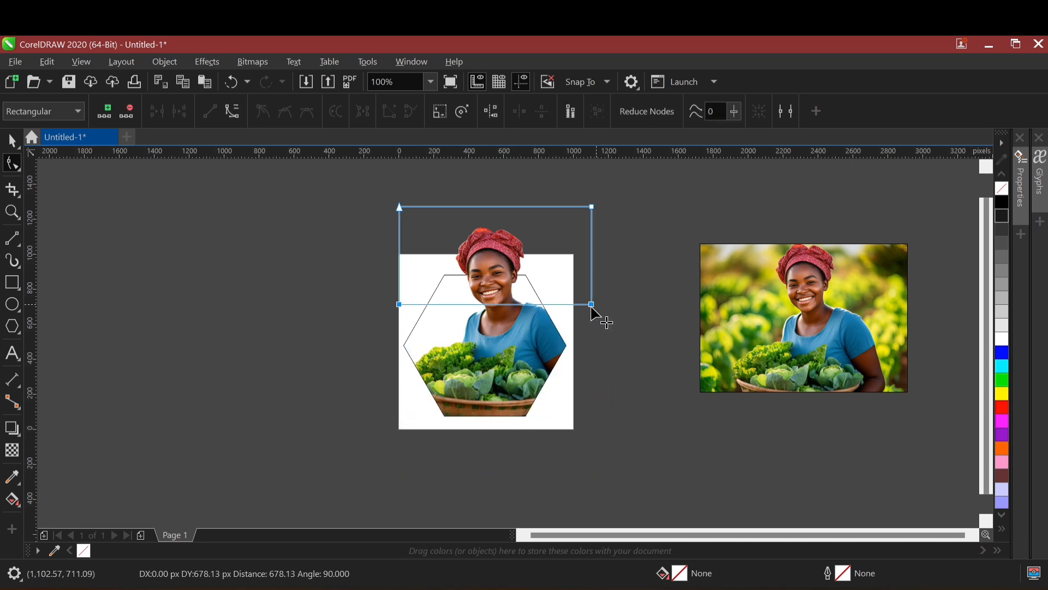
pyautogui.press('space')
pyautogui.click(686, 415)
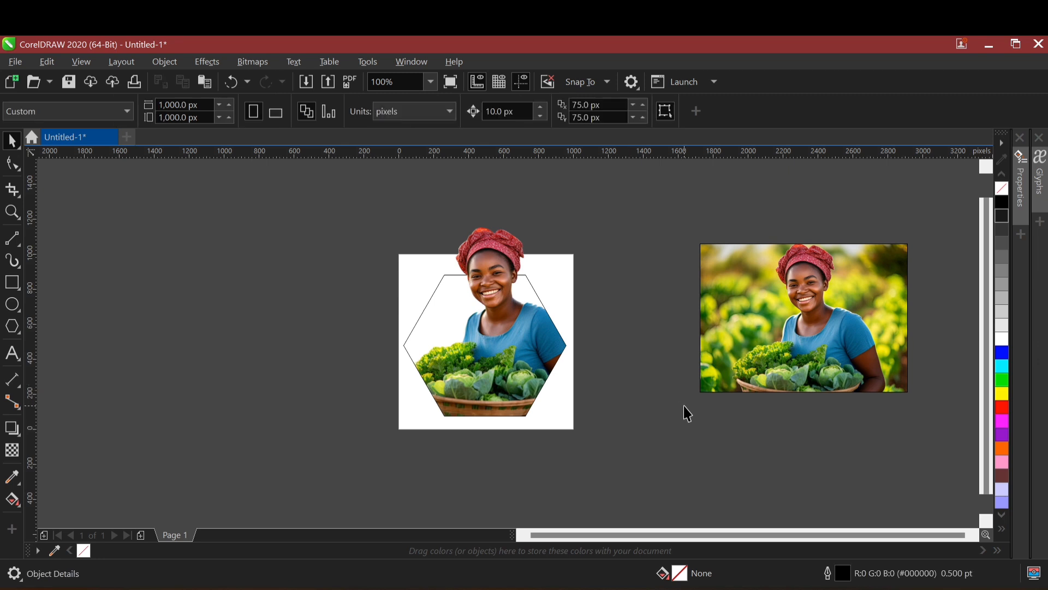
# Step: Move the cropped head copy away from the hexagon, and undo the move
pyautogui.moveTo(489, 264); pyautogui.dragTo(300, 255)
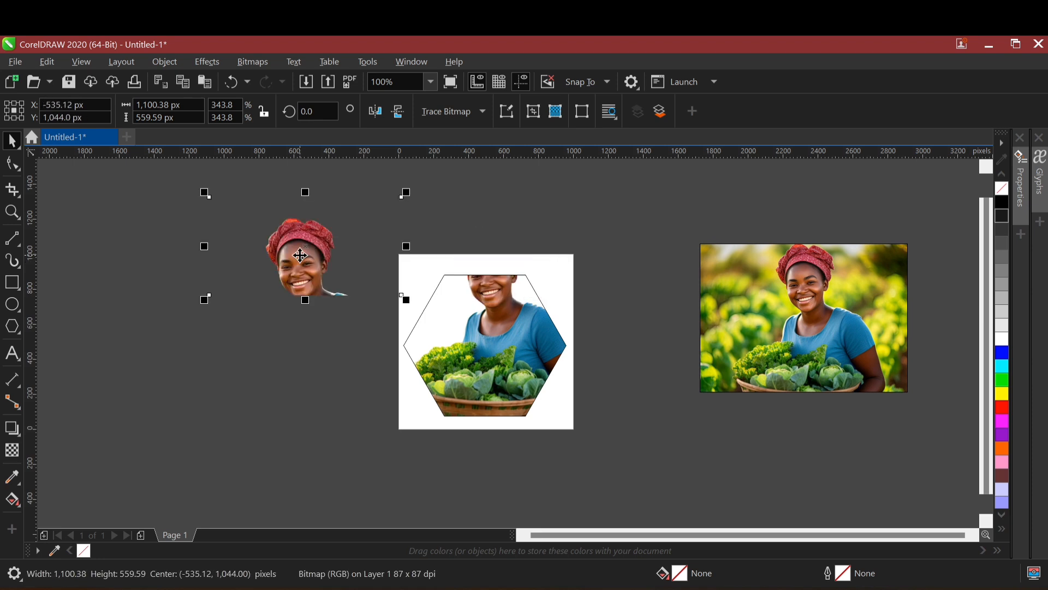
pyautogui.hotkey('ctrl', 'z')
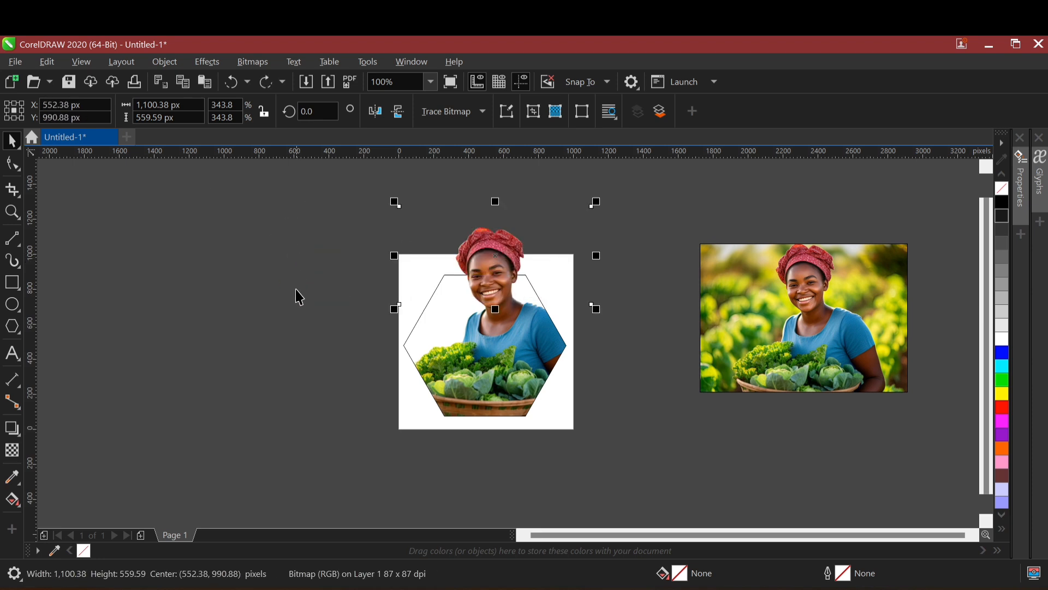
# Step: Group the hexagon with the cropped head copy and move the group off the page, into the empty area to its left
pyautogui.moveTo(306, 208); pyautogui.dragTo(629, 525)
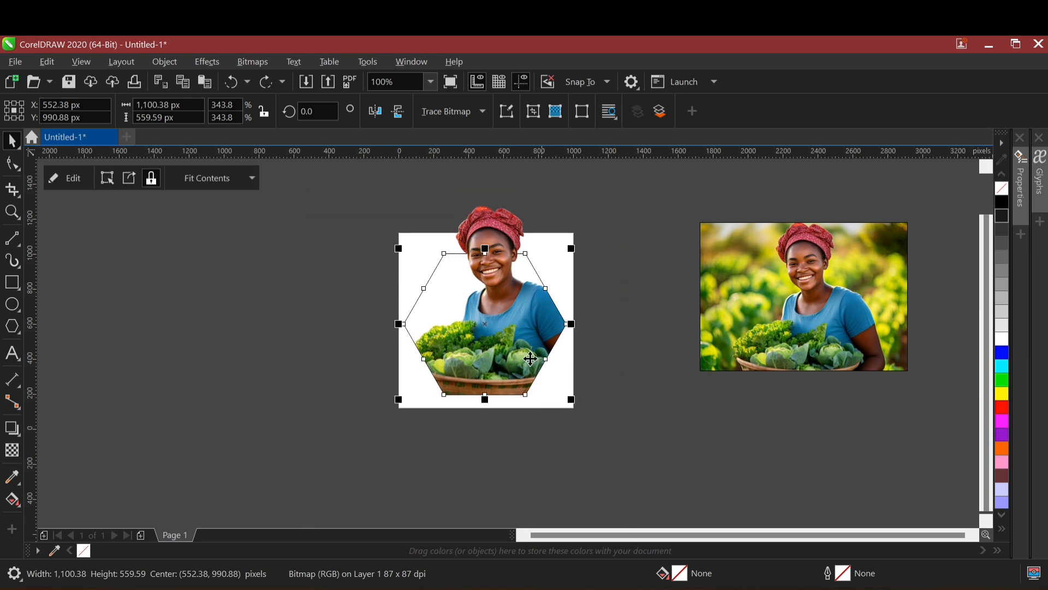
pyautogui.moveTo(310, 164); pyautogui.dragTo(622, 410)
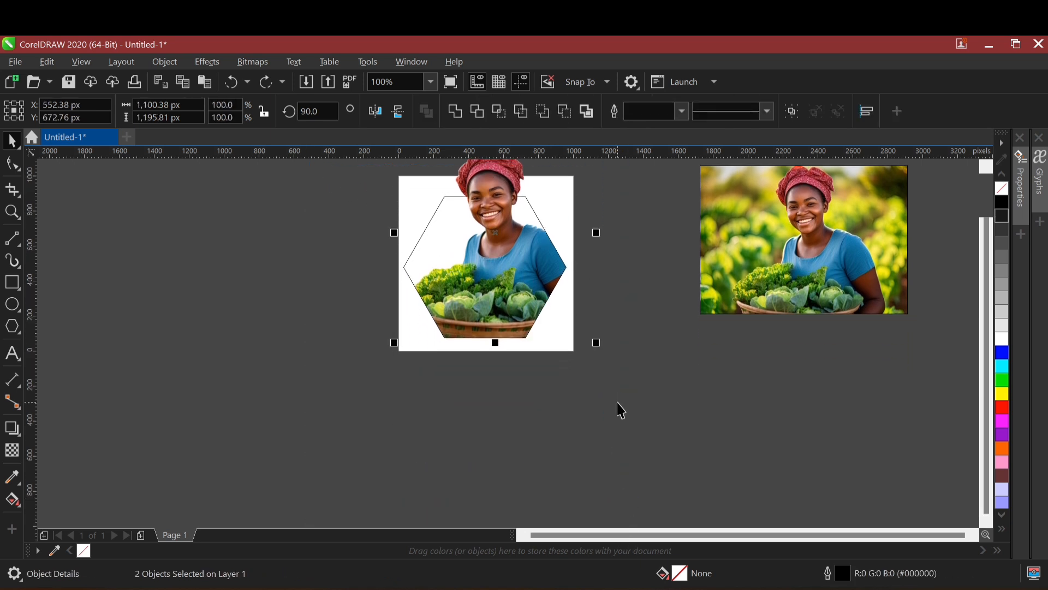
pyautogui.moveTo(514, 275); pyautogui.dragTo(260, 342)
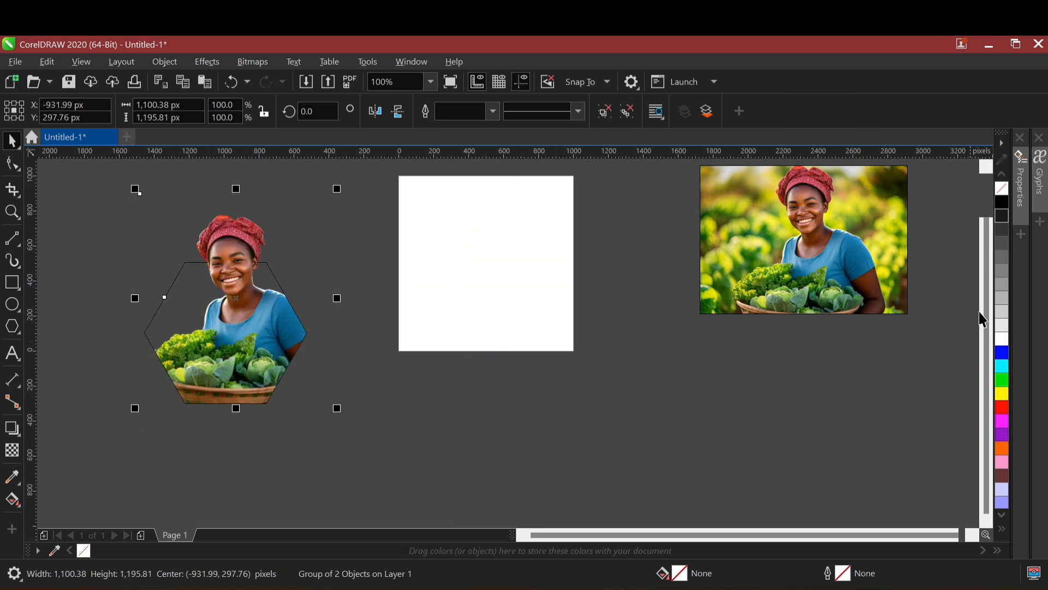
# Step: Fill the hexagon group with white, remove its outline, and deselect it
pyautogui.click(1002, 339)
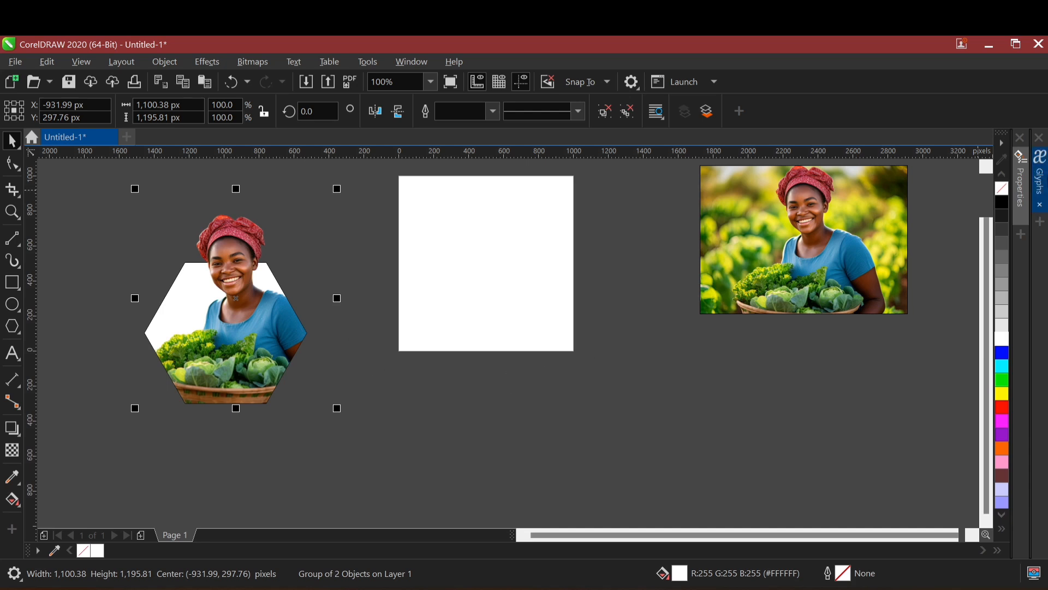
pyautogui.rightClick(1003, 188)
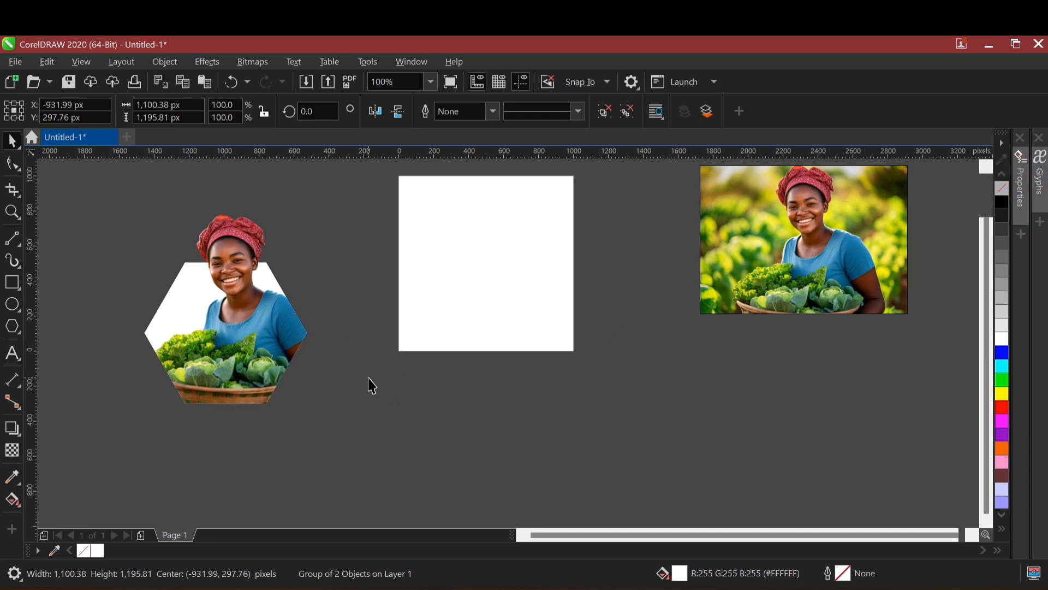
pyautogui.press('Escape')
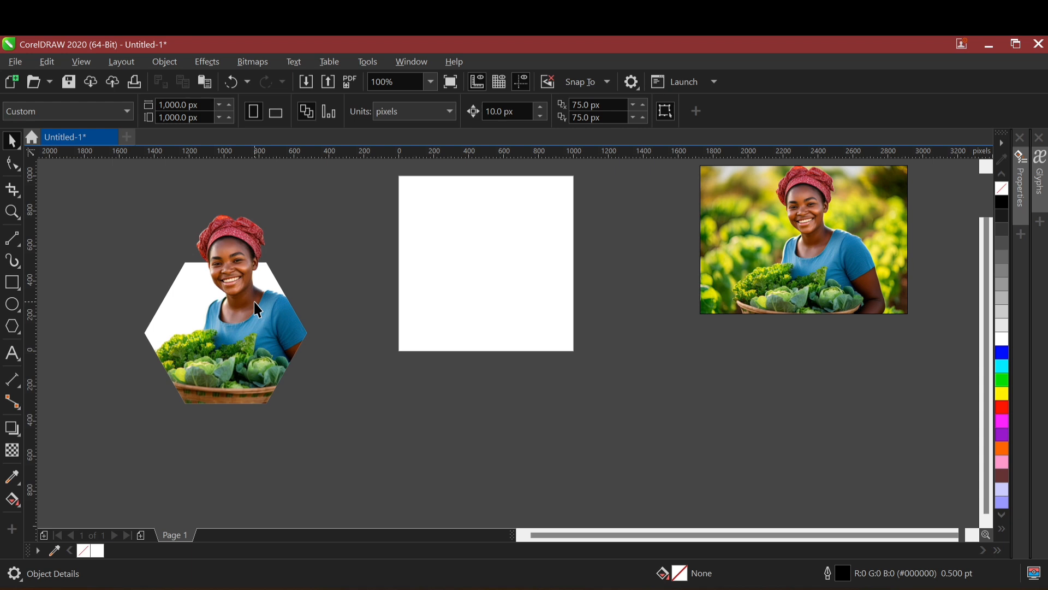
# Step: Paste a copy of the rectangle's PowerClip photo just below the original, and move the hexagon group farther up and away from the page
pyautogui.click(810, 214)
pyautogui.doubleClick(806, 217)
pyautogui.keyDown('ctrl'); pyautogui.click(836, 418); pyautogui.keyUp('ctrl')
pyautogui.click(835, 418)
pyautogui.hotkey('ctrl', 'v')
pyautogui.moveTo(802, 215); pyautogui.dragTo(840, 291)
pyautogui.moveTo(228, 308); pyautogui.dragTo(158, 254)
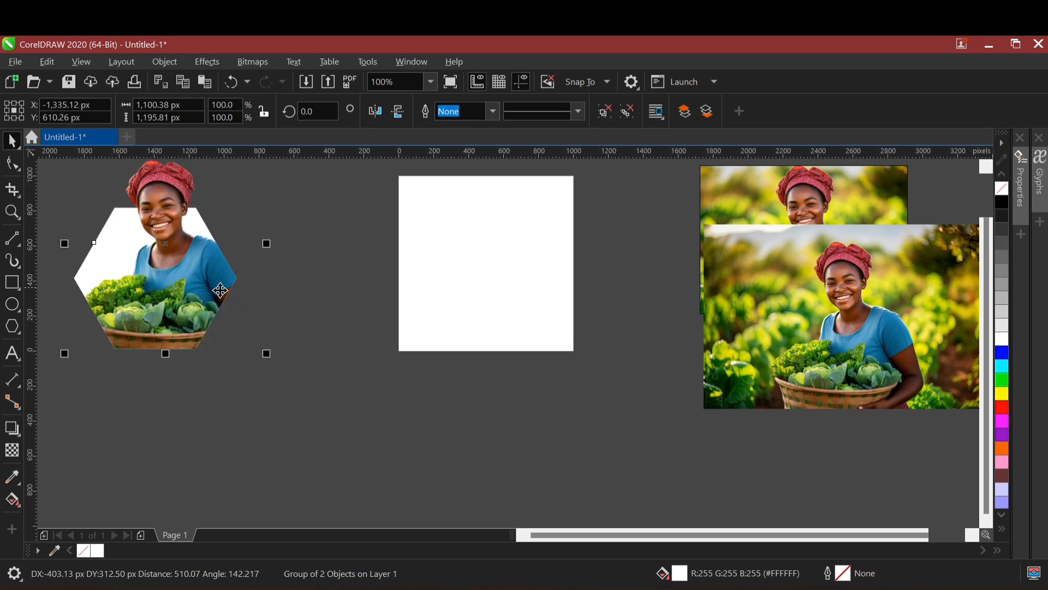
pyautogui.click(258, 288)
# Step: Draw a tall rectangle about 291 by 1,284 px across the page's left edge
pyautogui.click(14, 282)
pyautogui.moveTo(352, 236)
pyautogui.mouseDown()
pyautogui.moveTo(369, 355)
pyautogui.moveTo(409, 445)
pyautogui.moveTo(404, 461)
pyautogui.mouseUp()
pyautogui.press('space')
# Step: Copy the tall rectangle about 366 px to the right and repeat the copy three times
pyautogui.moveTo(375, 339); pyautogui.dragTo(437, 342)
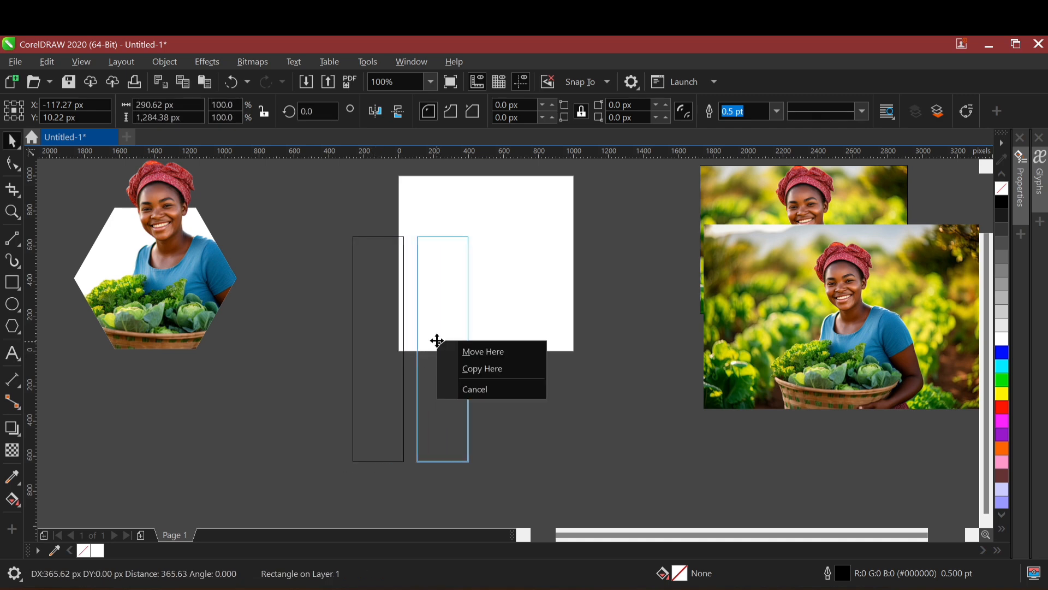
pyautogui.click(479, 372)
pyautogui.hotkey('ctrl', 'r')
pyautogui.hotkey('ctrl', 'r')
pyautogui.hotkey('ctrl', 'r')
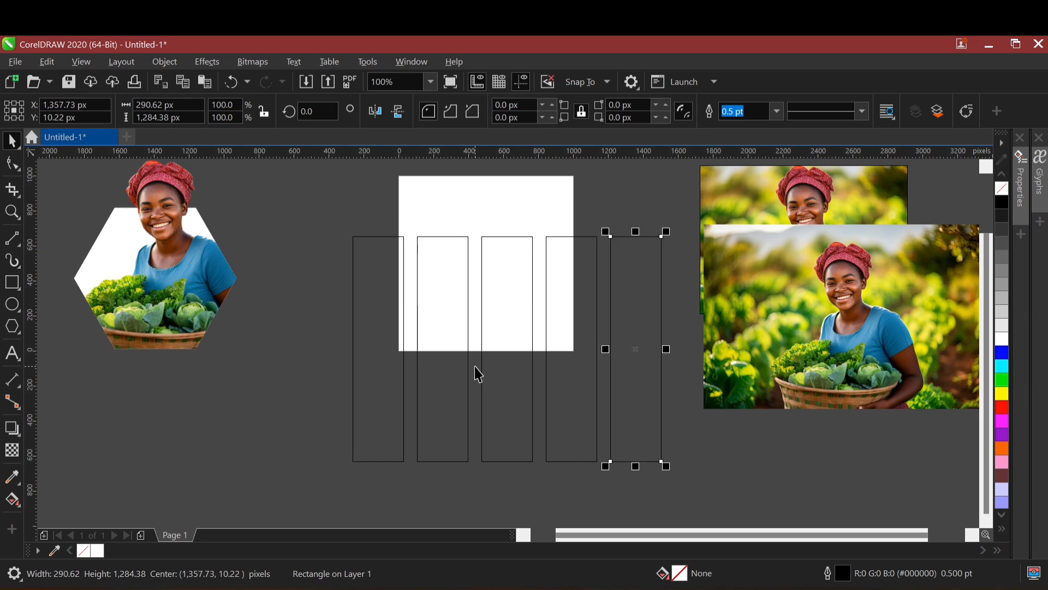
# Step: Delete the four rectangle copies, keeping only the original tall rectangle
pyautogui.keyDown('shift'); pyautogui.click(584, 288); pyautogui.keyUp('shift')
pyautogui.keyDown('shift'); pyautogui.click(506, 309); pyautogui.keyUp('shift')
pyautogui.keyDown('shift'); pyautogui.click(451, 317); pyautogui.keyUp('shift')
pyautogui.press('Delete')
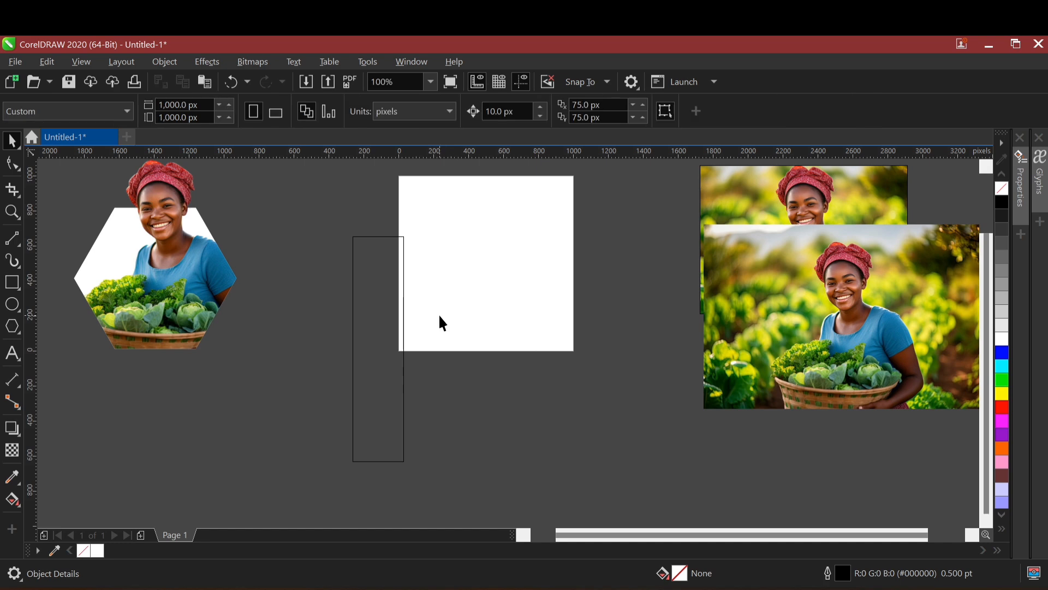
# Step: Copy the tall rectangle 437.5 px to the right and repeat the copy twice to make a row of four
pyautogui.click(369, 331)
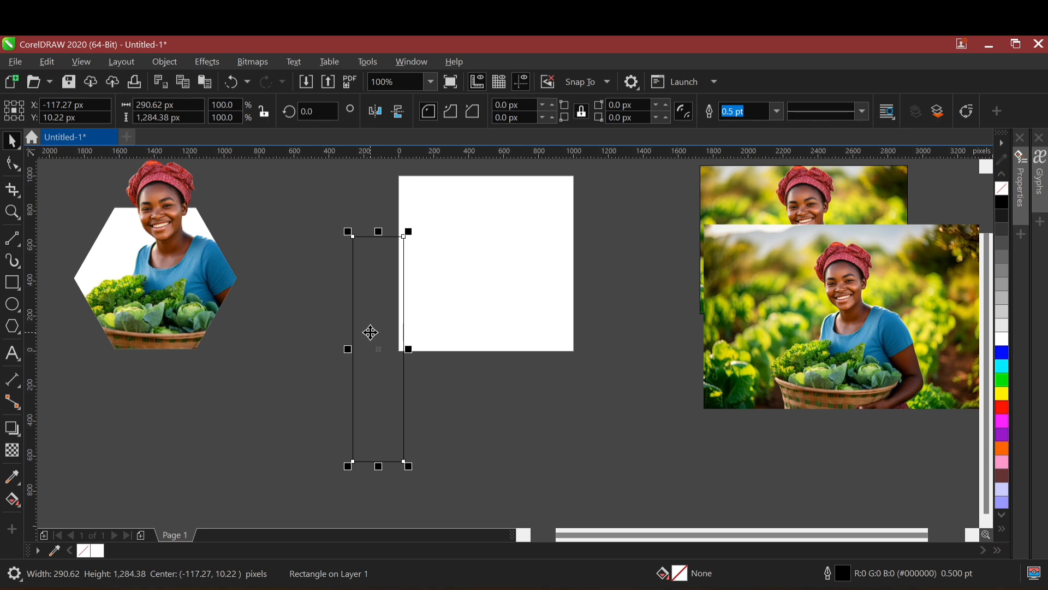
pyautogui.moveTo(371, 332); pyautogui.dragTo(447, 333)
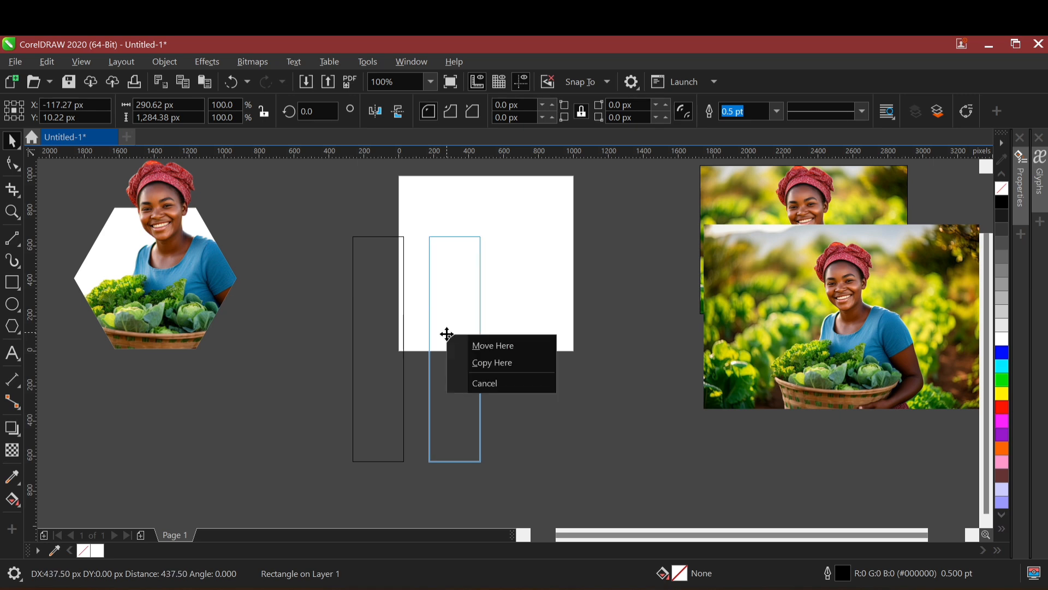
pyautogui.click(498, 363)
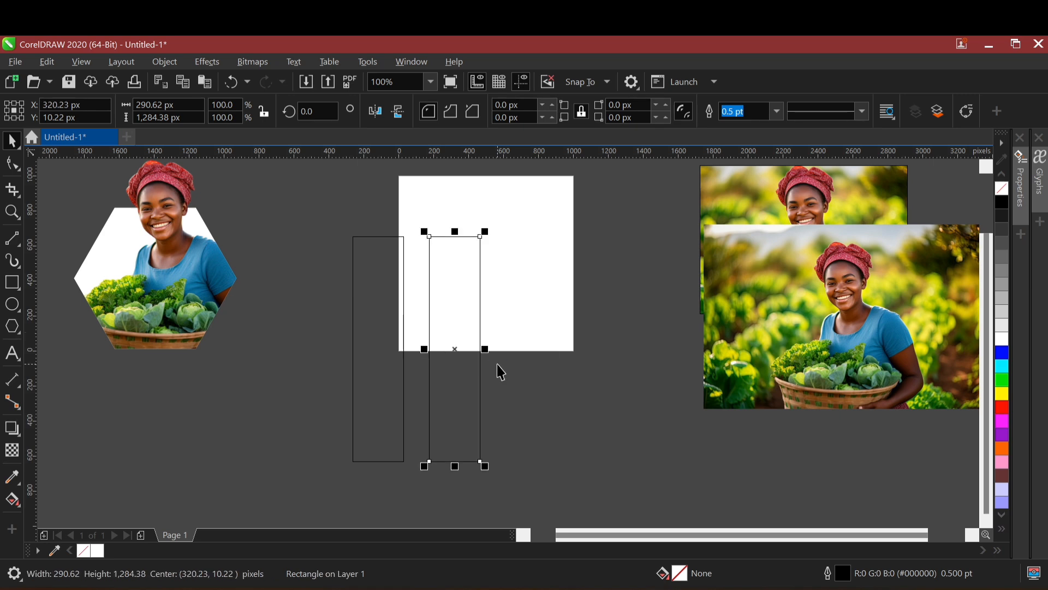
pyautogui.hotkey('ctrl', 'r')
pyautogui.hotkey('ctrl', 'r')
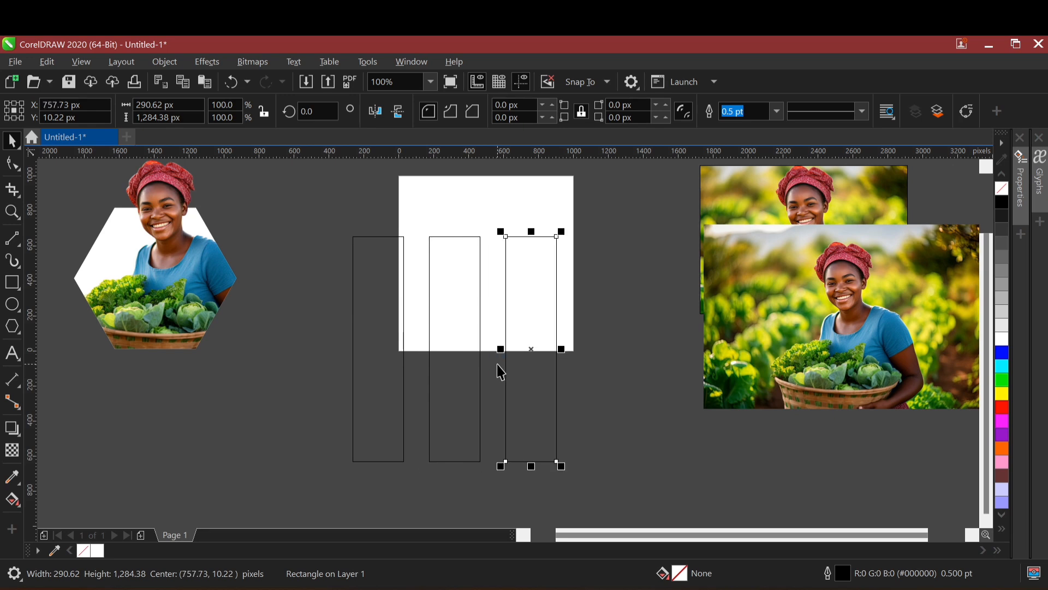
# Step: Skew all four rectangles together so that their upper ends lean left, about 450 px away from their lower ends
pyautogui.keyDown('shift'); pyautogui.click(535, 331); pyautogui.keyUp('shift')
pyautogui.keyDown('shift'); pyautogui.click(462, 327); pyautogui.keyUp('shift')
pyautogui.keyDown('shift'); pyautogui.click(381, 326); pyautogui.keyUp('shift')
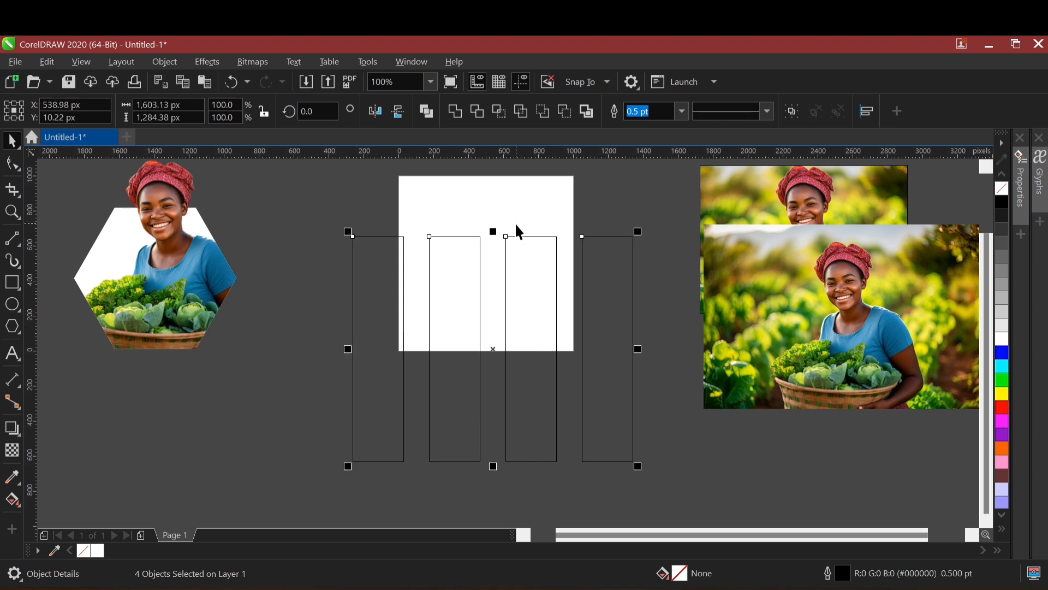
pyautogui.click(491, 351)
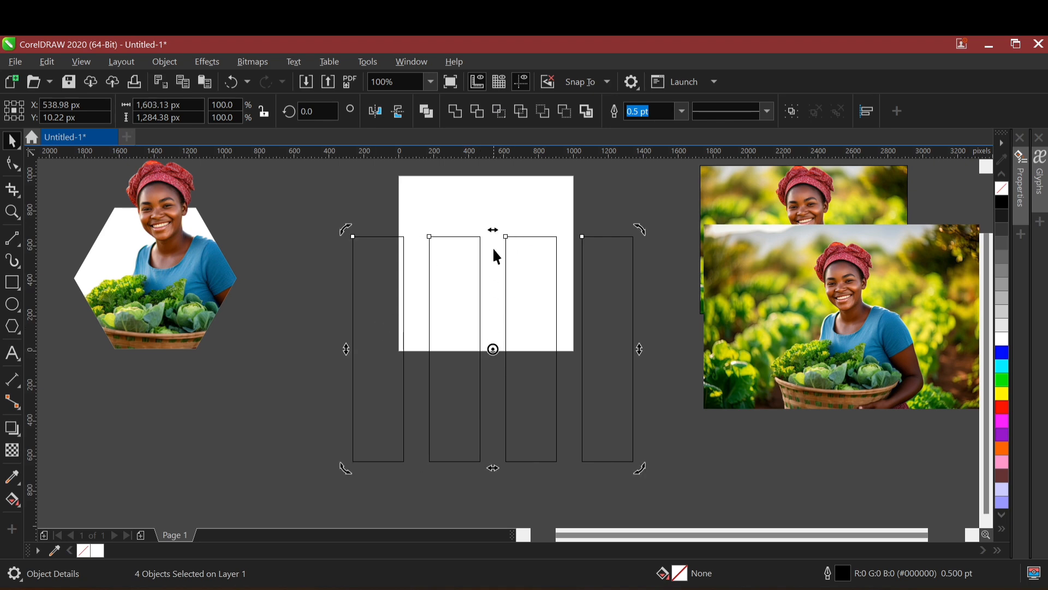
pyautogui.moveTo(491, 229); pyautogui.dragTo(412, 234)
pyautogui.click(757, 292)
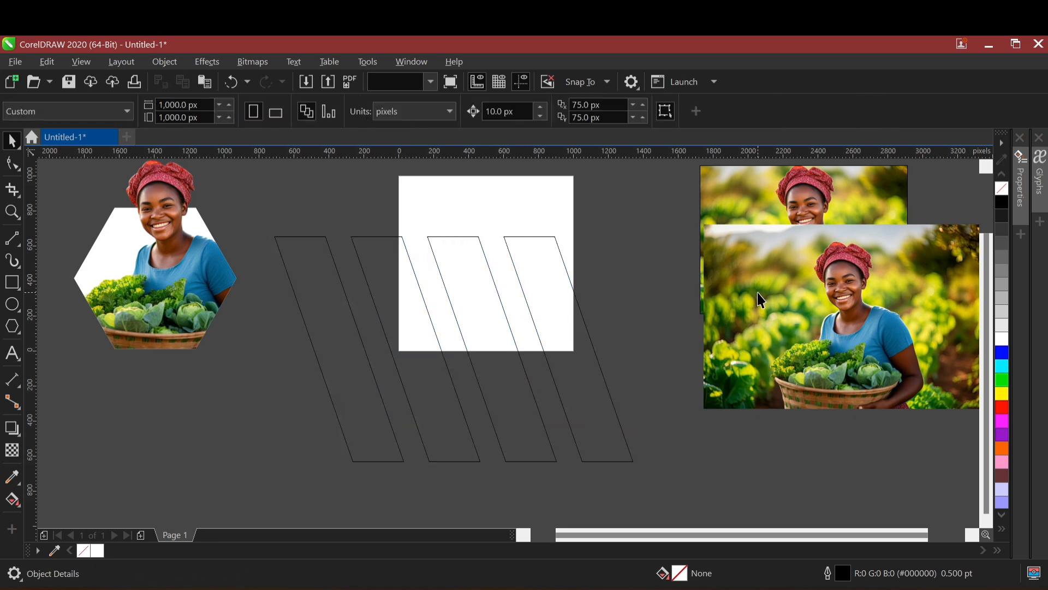
# Step: Try to PowerClip the photo copy inside the second slanted bar alone, and undo it
pyautogui.moveTo(849, 296); pyautogui.dragTo(828, 308)
pyautogui.click(850, 349)
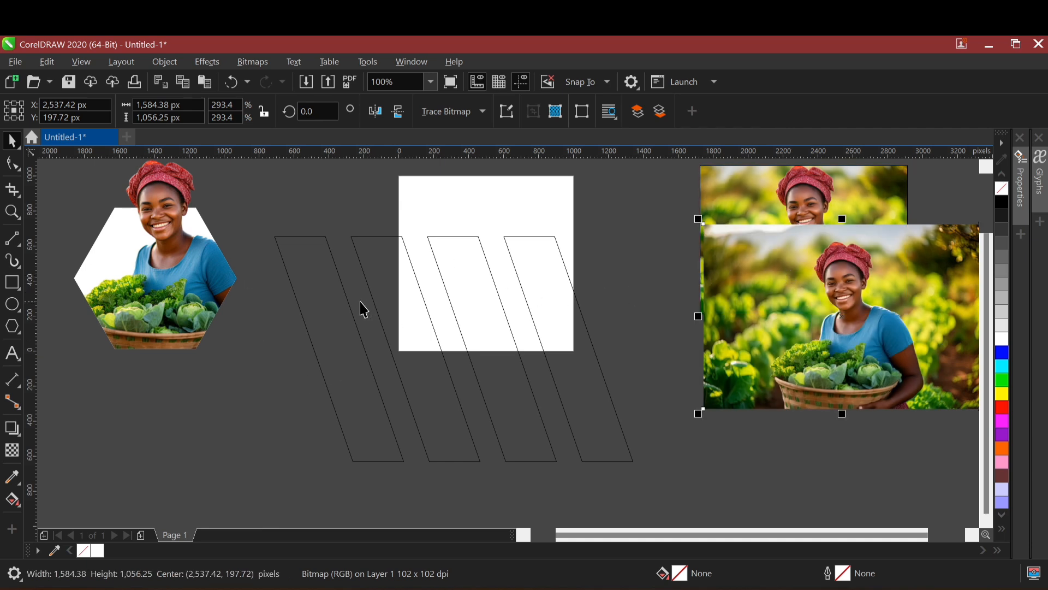
pyautogui.click(338, 283)
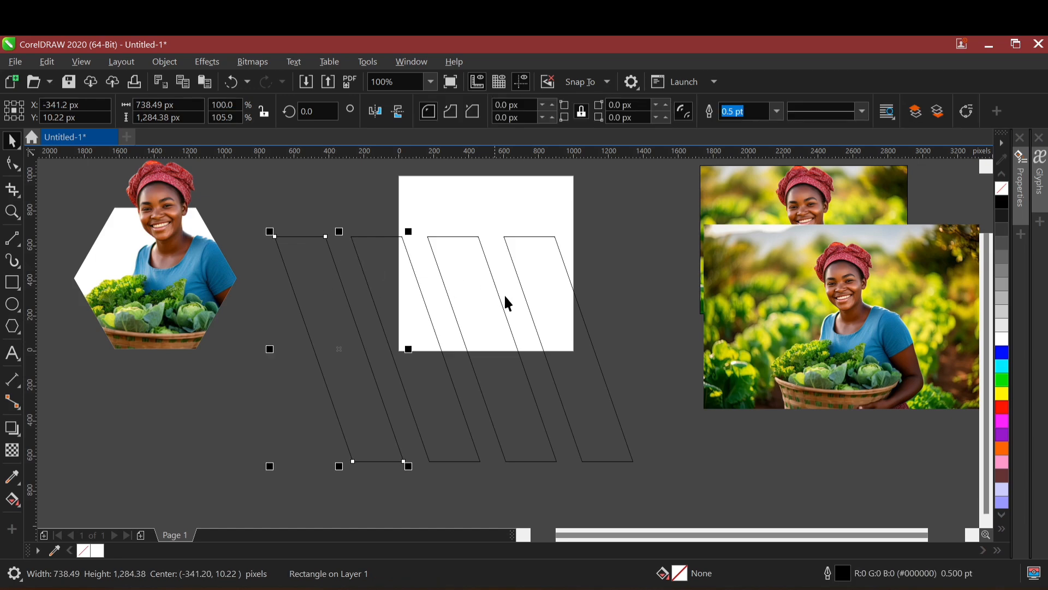
pyautogui.click(785, 333)
pyautogui.moveTo(785, 333); pyautogui.dragTo(408, 341)
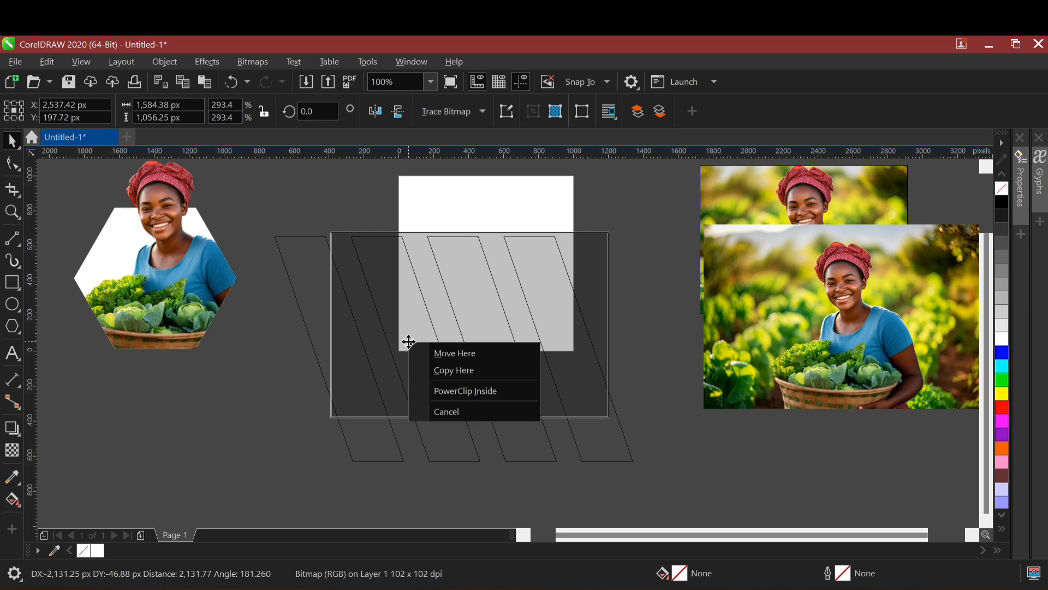
pyautogui.click(466, 391)
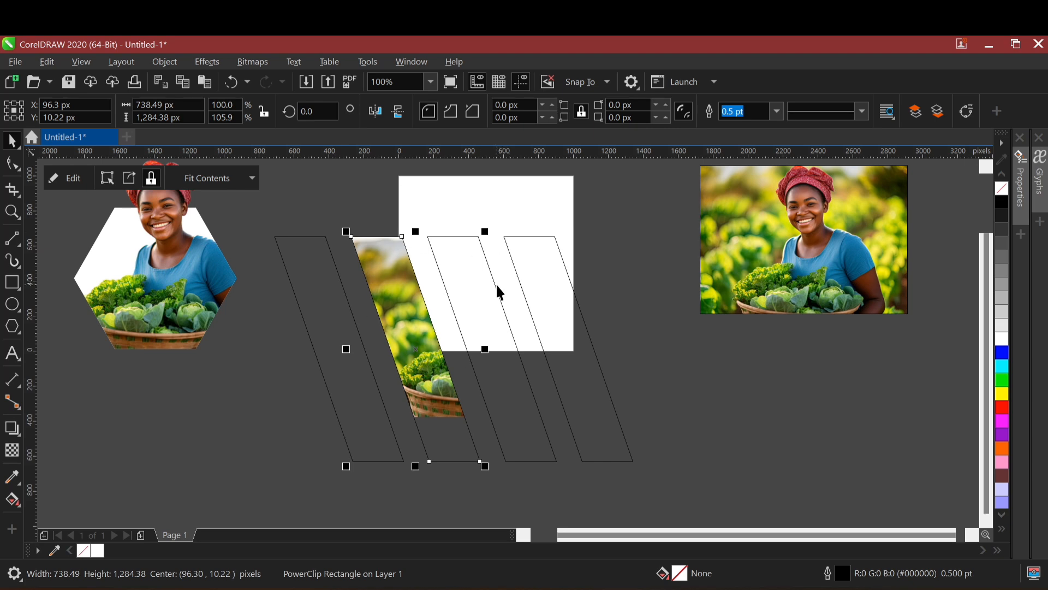
pyautogui.hotkey('ctrl', 'z')
# Step: Group the four slanted bars into one object
pyautogui.click(548, 313)
pyautogui.keyDown('shift'); pyautogui.click(494, 317); pyautogui.keyUp('shift')
pyautogui.keyDown('shift'); pyautogui.click(417, 315); pyautogui.keyUp('shift')
pyautogui.keyDown('shift'); pyautogui.click(344, 316); pyautogui.keyUp('shift')
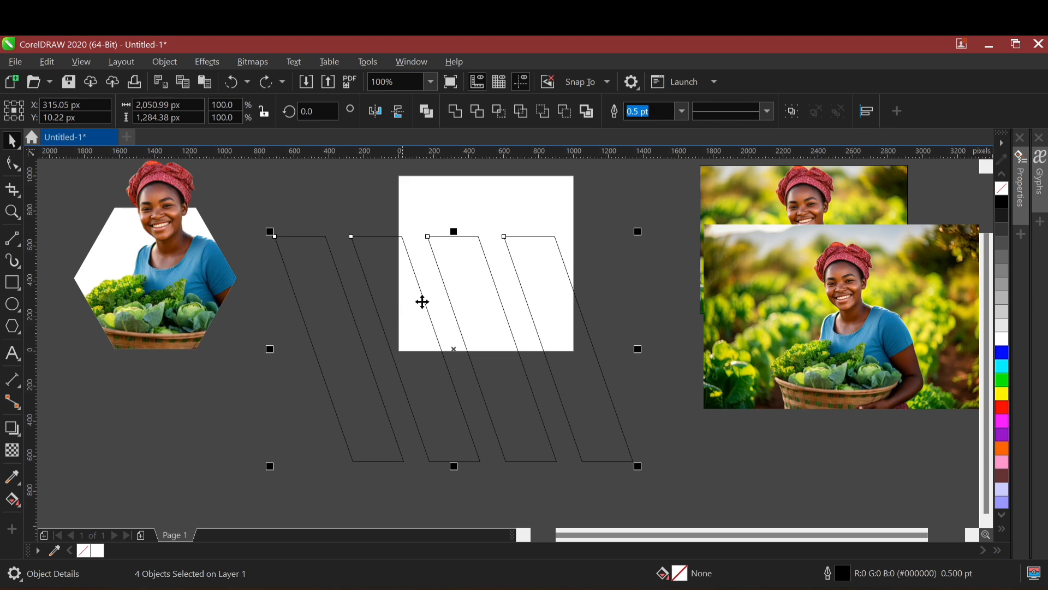
pyautogui.hotkey('ctrl', 'g')
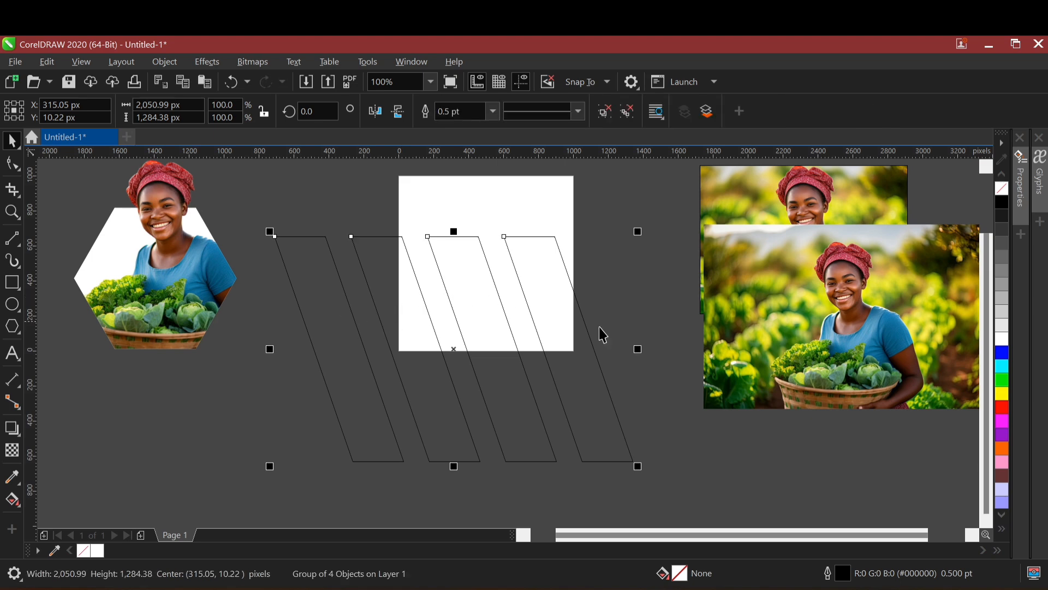
# Step: PowerClip the photo copy inside the group of slanted bars
pyautogui.click(669, 243)
pyautogui.click(764, 303)
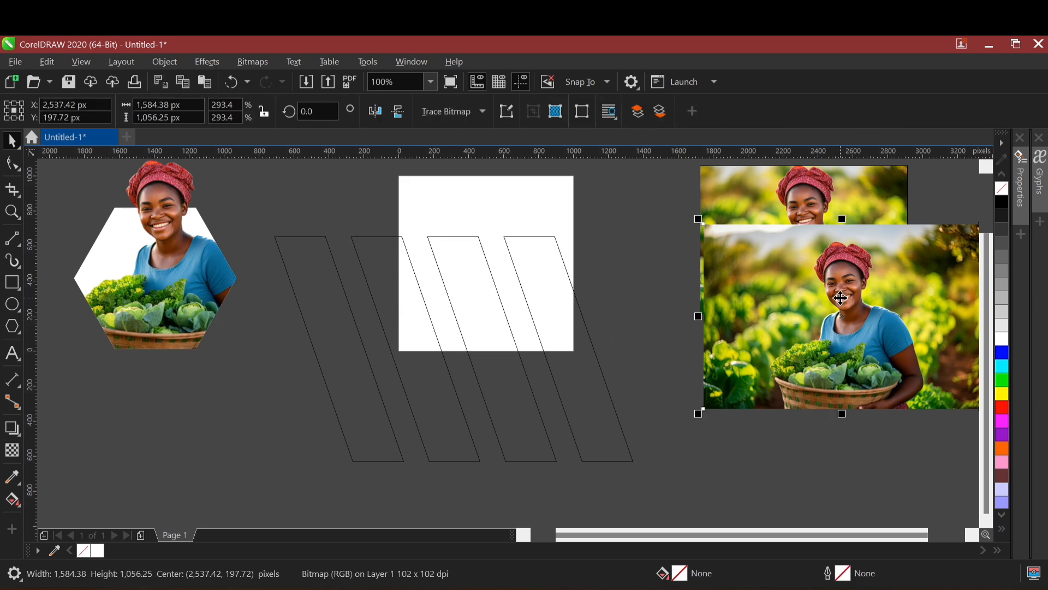
pyautogui.moveTo(836, 303); pyautogui.dragTo(439, 345)
pyautogui.click(481, 403)
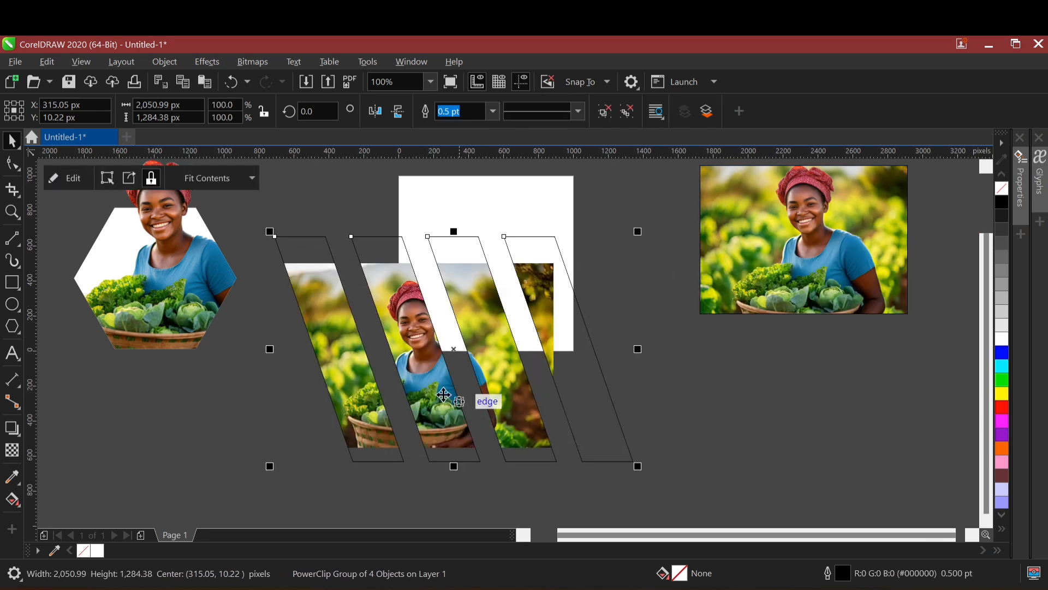
# Step: Edit the bars' PowerClip contents: enlarge the photo to about 2,223 by 1,482 px, reposition it to cover all four bars, and finish editing
pyautogui.doubleClick(484, 327)
pyautogui.click(485, 329)
pyautogui.moveTo(556, 261); pyautogui.dragTo(673, 201)
pyautogui.moveTo(639, 454); pyautogui.dragTo(671, 473)
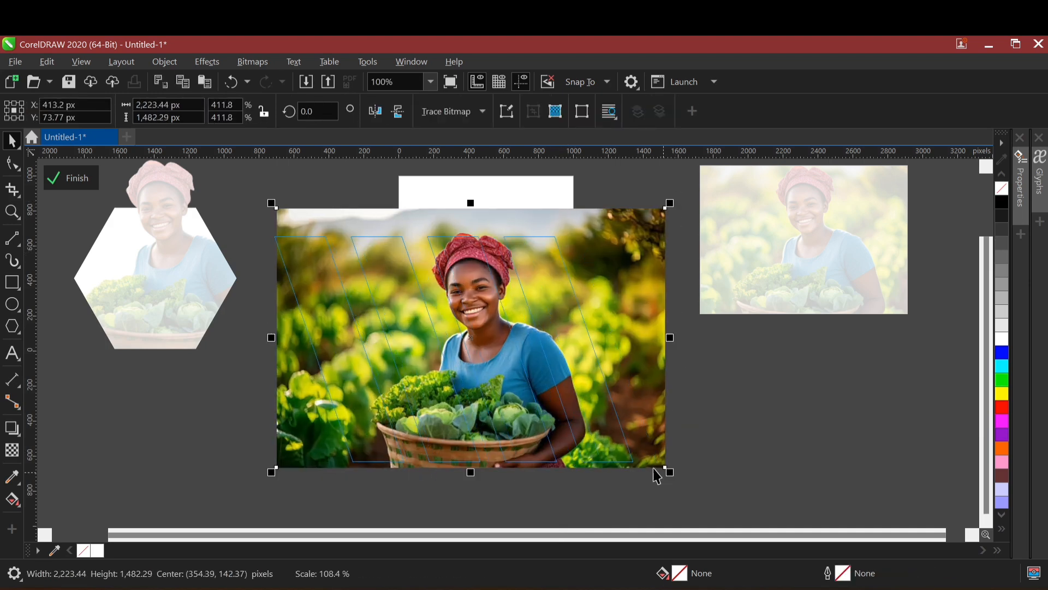
pyautogui.moveTo(587, 337); pyautogui.dragTo(524, 353)
pyautogui.keyDown('ctrl'); pyautogui.click(784, 391); pyautogui.keyUp('ctrl')
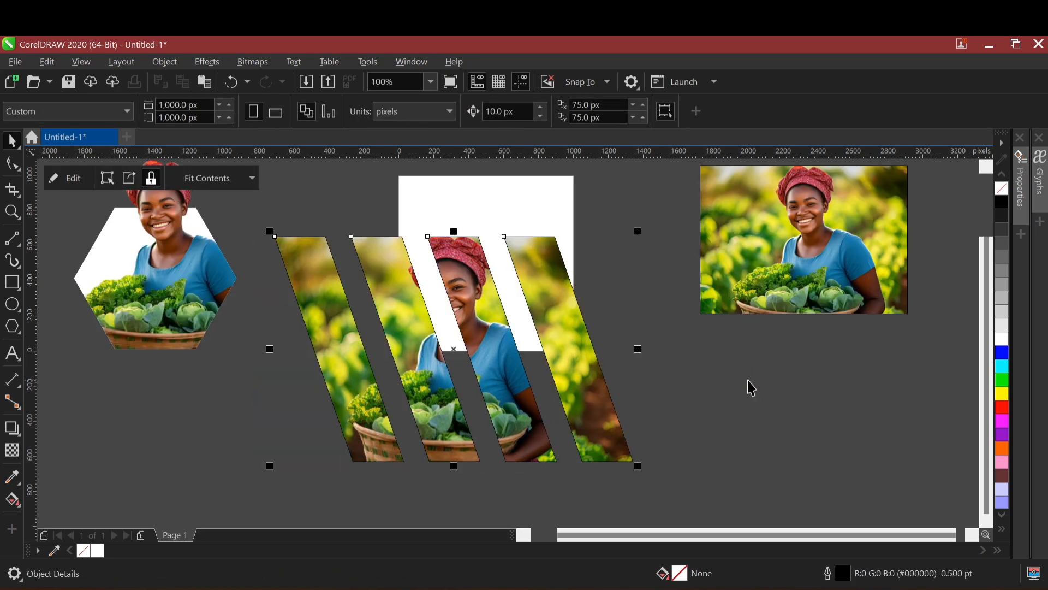
# Step: Remove the outline from the photo-filled slanted bars and move them to the right of the page
pyautogui.rightClick(1001, 188)
pyautogui.click(704, 354)
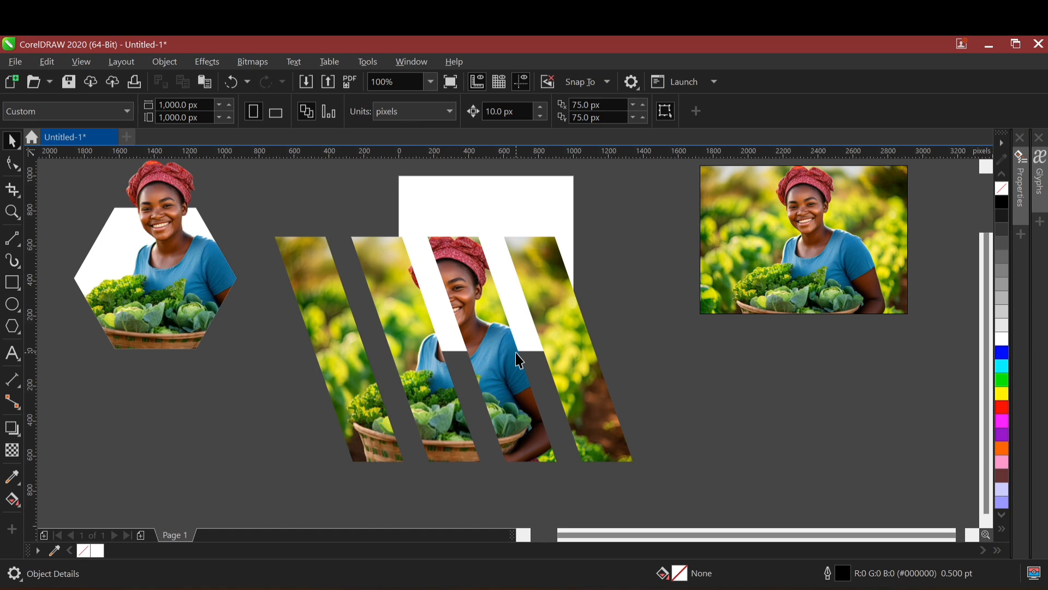
pyautogui.click(395, 390)
pyautogui.moveTo(396, 390); pyautogui.dragTo(697, 390)
# Step: Draw a tall rectangle about 363 by 1,344 px over the page's left edge and round its corners fully with the Shape tool
pyautogui.click(12, 282)
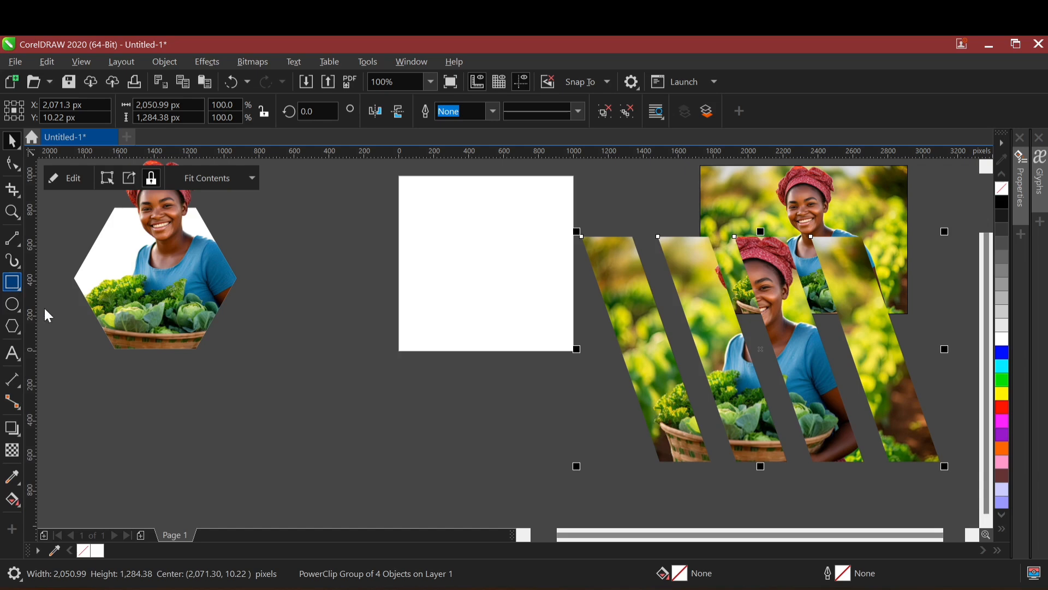
pyautogui.moveTo(348, 232); pyautogui.dragTo(418, 472)
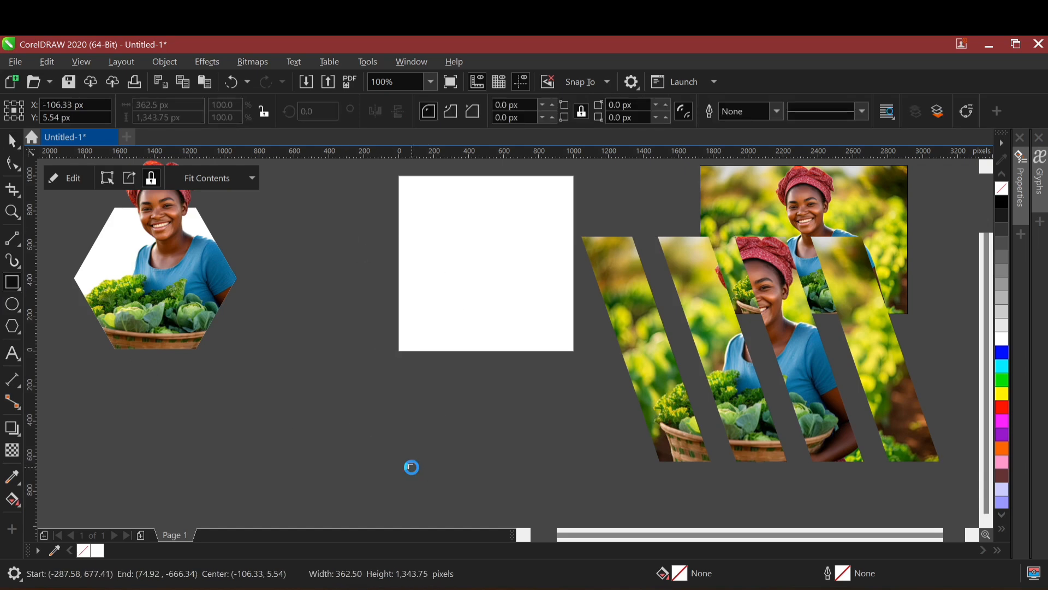
pyautogui.click(12, 164)
pyautogui.moveTo(349, 232); pyautogui.dragTo(407, 250)
# Step: Move the rounded rectangle left off the page and rotate it by about 10.2 degrees
pyautogui.press('space')
pyautogui.moveTo(382, 328); pyautogui.dragTo(315, 336)
pyautogui.click(315, 336)
pyautogui.moveTo(386, 220); pyautogui.dragTo(378, 209)
# Step: Place a copy of the tilted rounded bar to its right, and delete the copy
pyautogui.moveTo(344, 334); pyautogui.dragTo(430, 340)
pyautogui.click(473, 368)
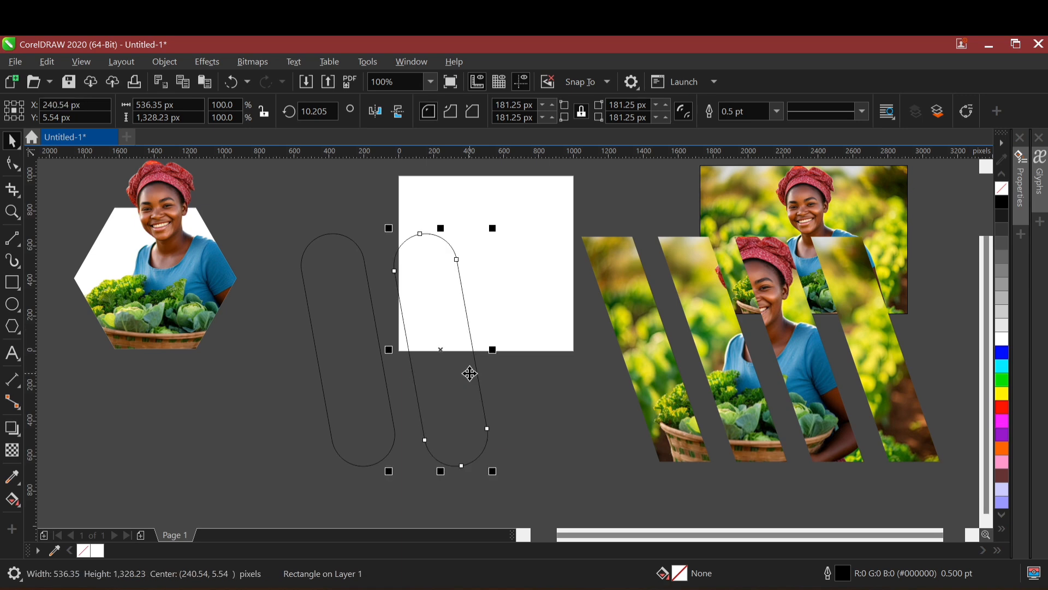
pyautogui.press('Delete')
# Step: Copy the tilted rounded bar about 419 px to the right, repeat the copy once, and group the three bars
pyautogui.click(342, 387)
pyautogui.moveTo(341, 388); pyautogui.dragTo(416, 366)
pyautogui.click(456, 391)
pyautogui.hotkey('ctrl', 'r')
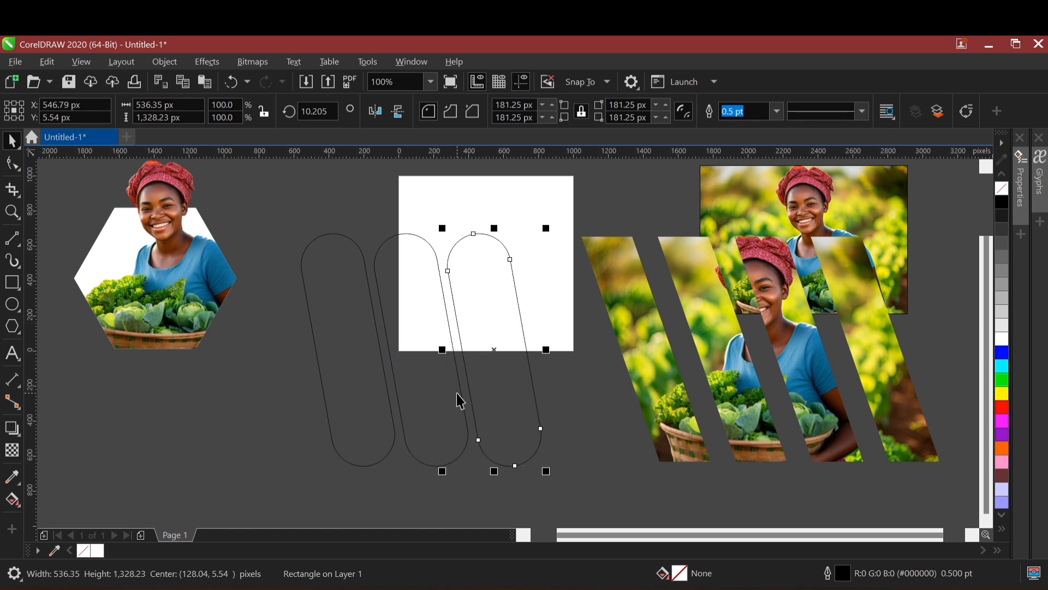
pyautogui.keyDown('shift'); pyautogui.click(411, 329); pyautogui.keyUp('shift')
pyautogui.keyDown('shift'); pyautogui.click(345, 316); pyautogui.keyUp('shift')
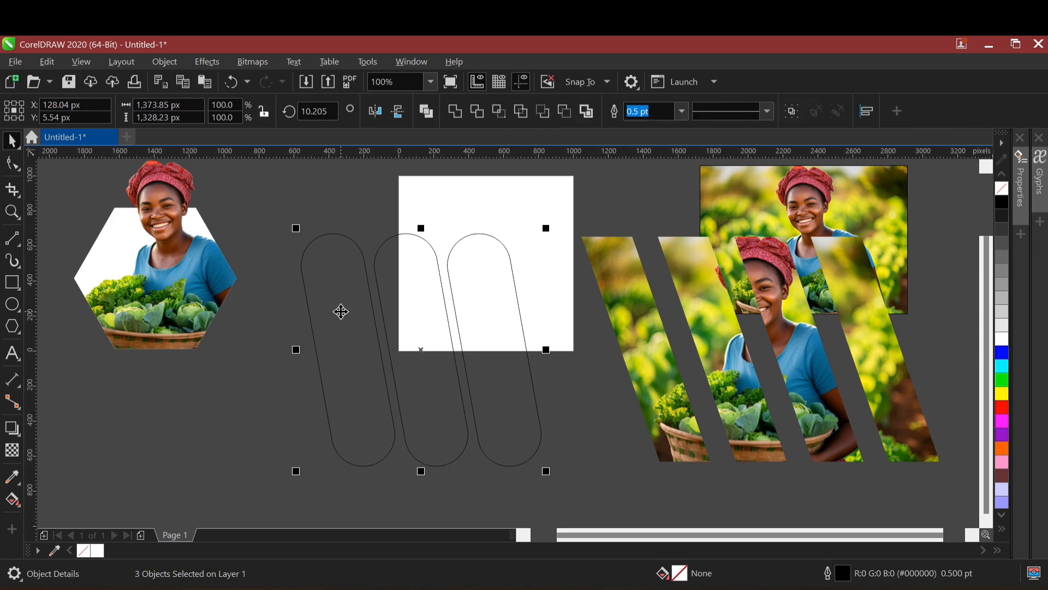
pyautogui.hotkey('ctrl', 'g')
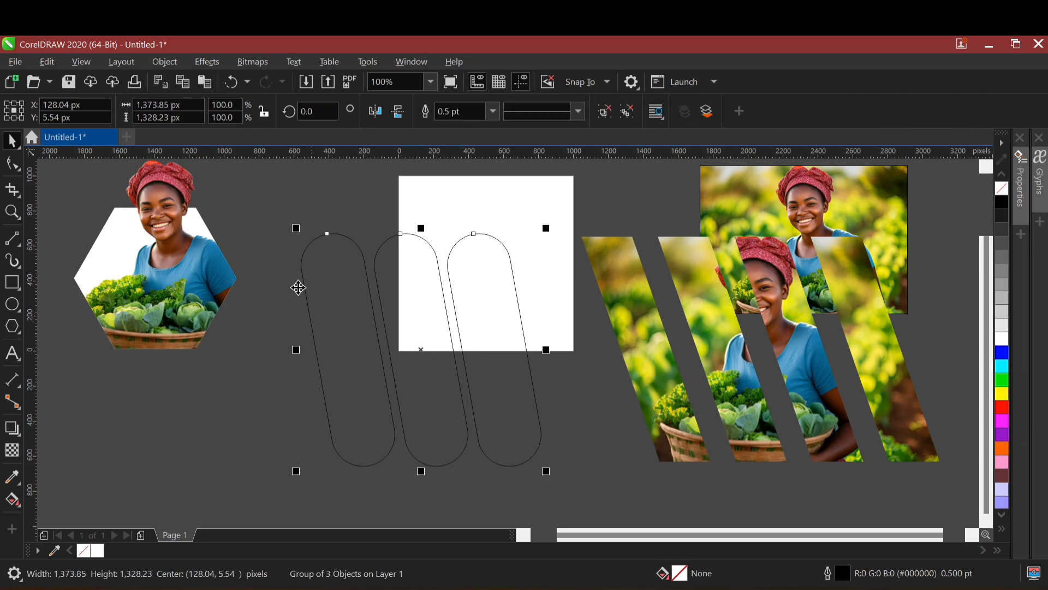
# Step: Copy the cut-out woman from the hexagon's PowerClip contents and PowerClip the copy inside the group of three rounded bars
pyautogui.click(173, 288)
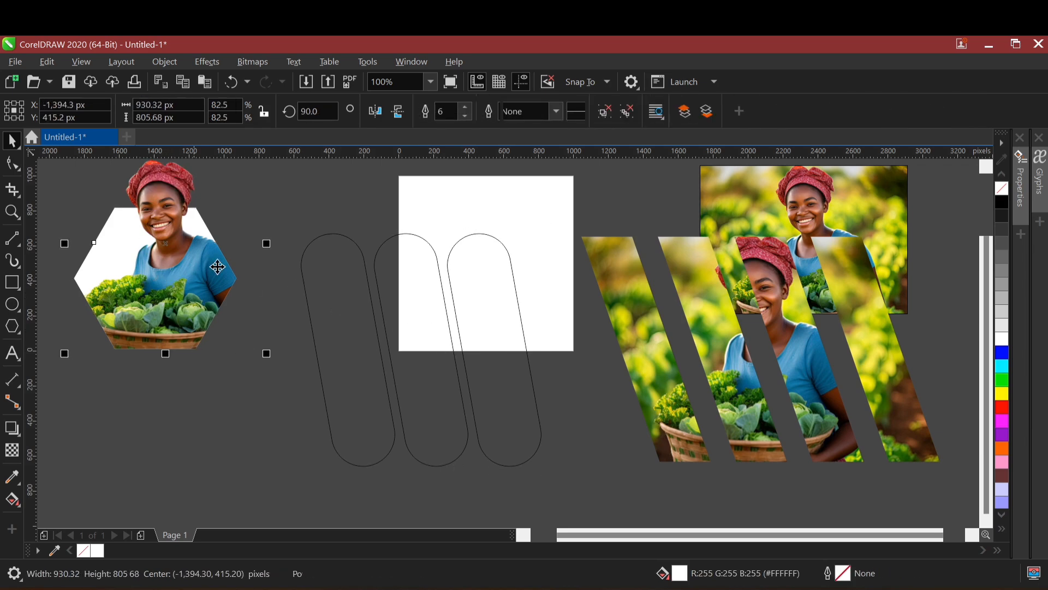
pyautogui.doubleClick(174, 316)
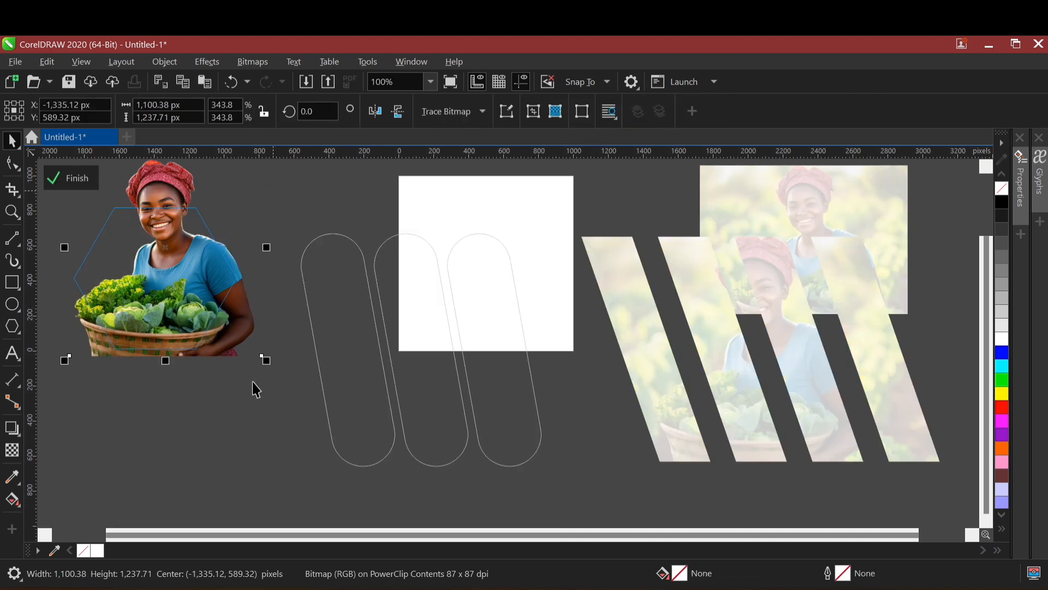
pyautogui.click(235, 420)
pyautogui.hotkey('ctrl', 'v')
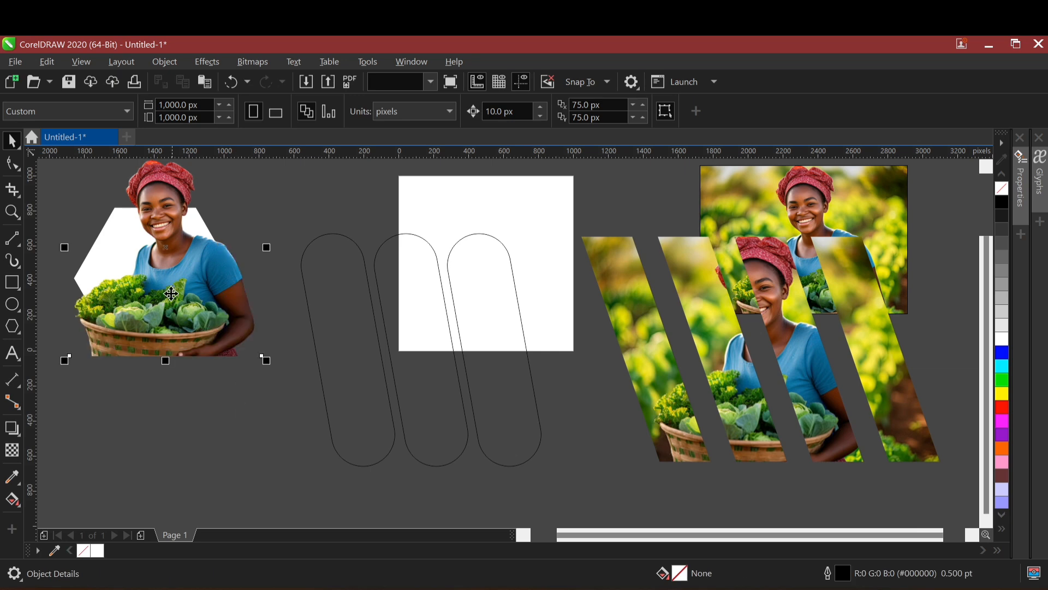
pyautogui.moveTo(166, 295); pyautogui.dragTo(424, 391)
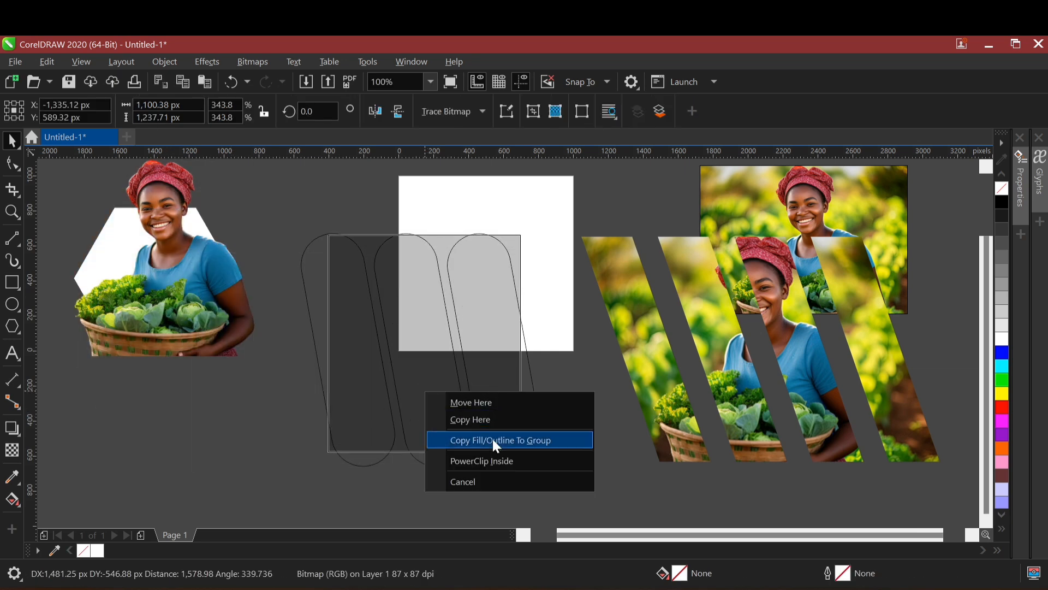
pyautogui.click(485, 458)
# Step: Edit the bars' PowerClip contents, enlarge the woman to about 1,579 by 1,777 px, position her across the bars and finish editing
pyautogui.doubleClick(410, 342)
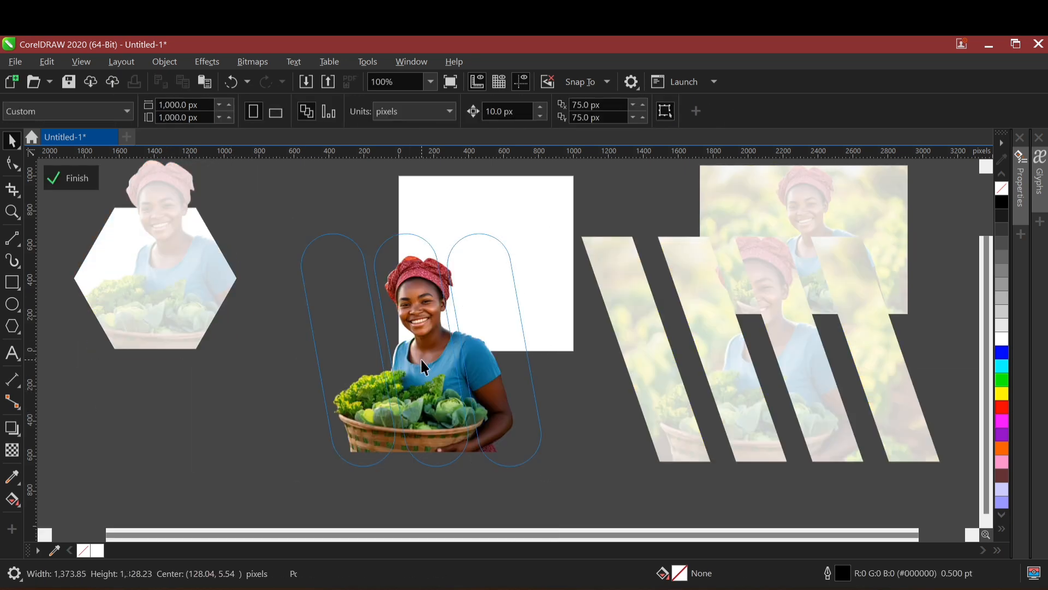
pyautogui.moveTo(524, 229); pyautogui.dragTo(589, 175)
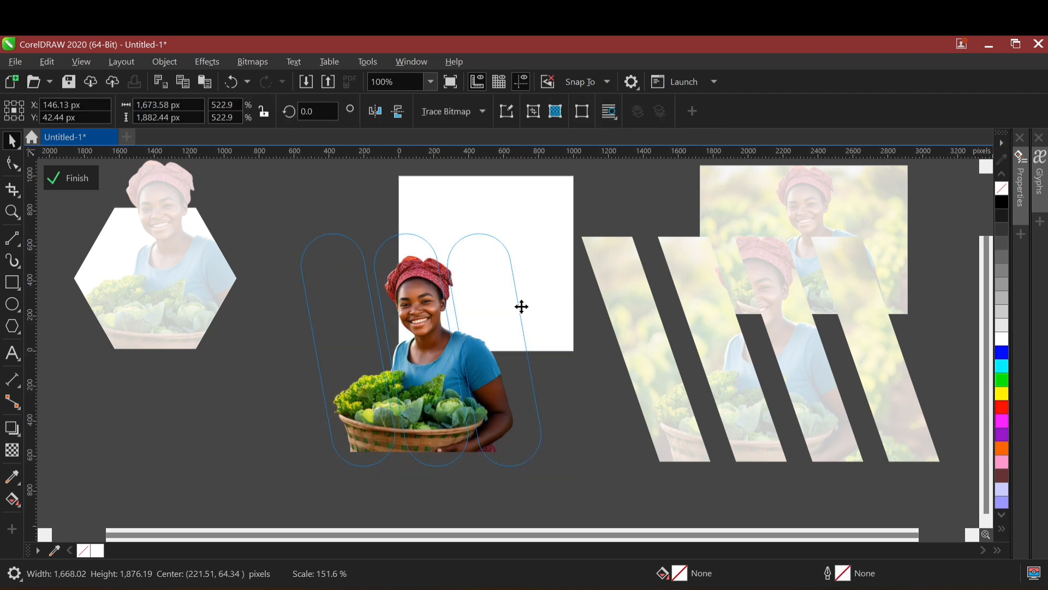
pyautogui.moveTo(422, 390); pyautogui.dragTo(422, 356)
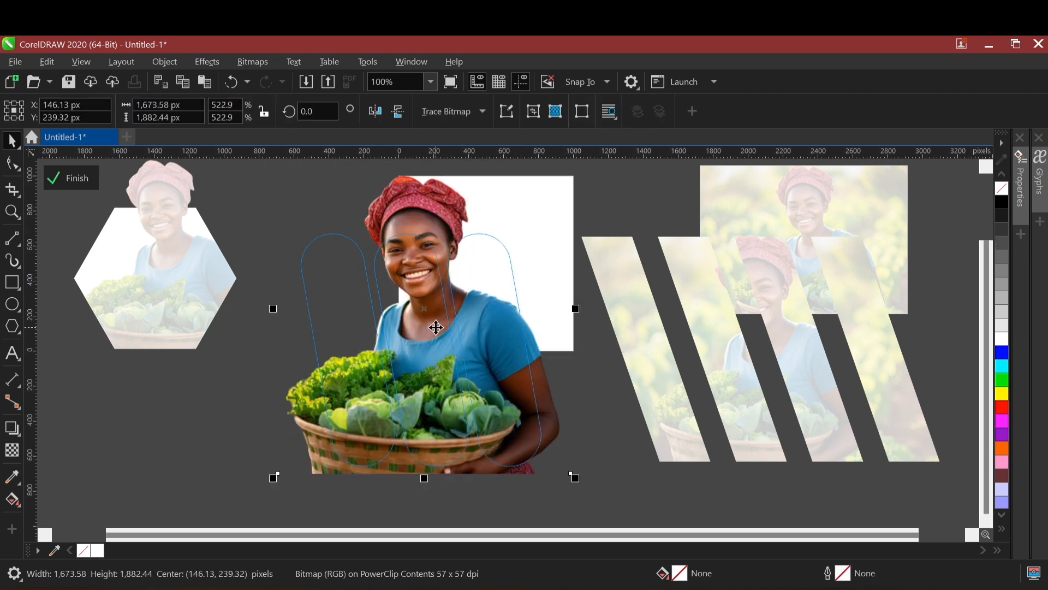
pyautogui.moveTo(575, 477); pyautogui.dragTo(562, 485)
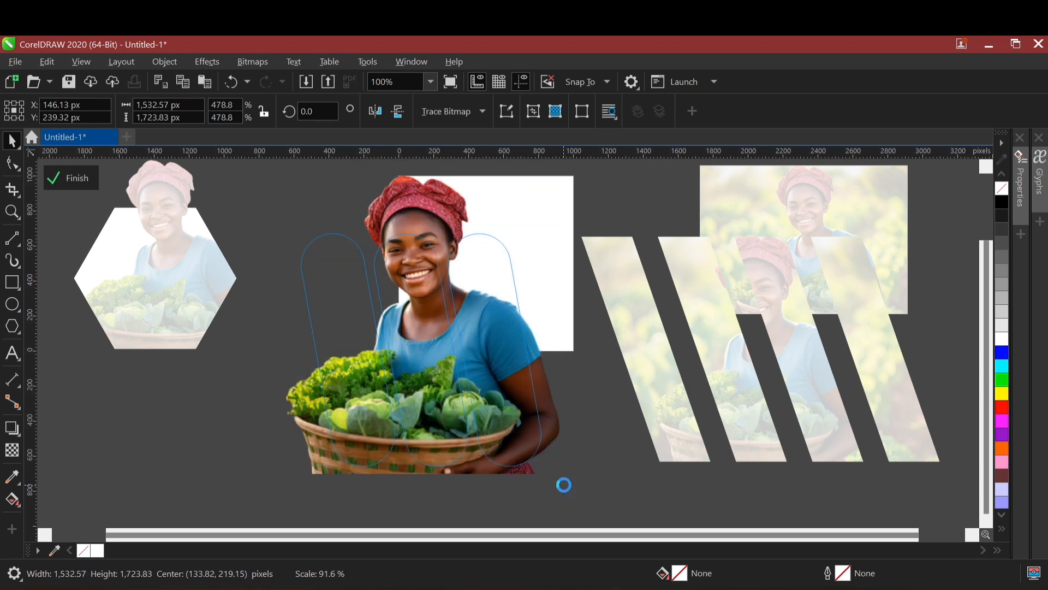
pyautogui.moveTo(445, 390)
pyautogui.mouseDown()
pyautogui.moveTo(444, 380)
pyautogui.moveTo(444, 391)
pyautogui.mouseUp()
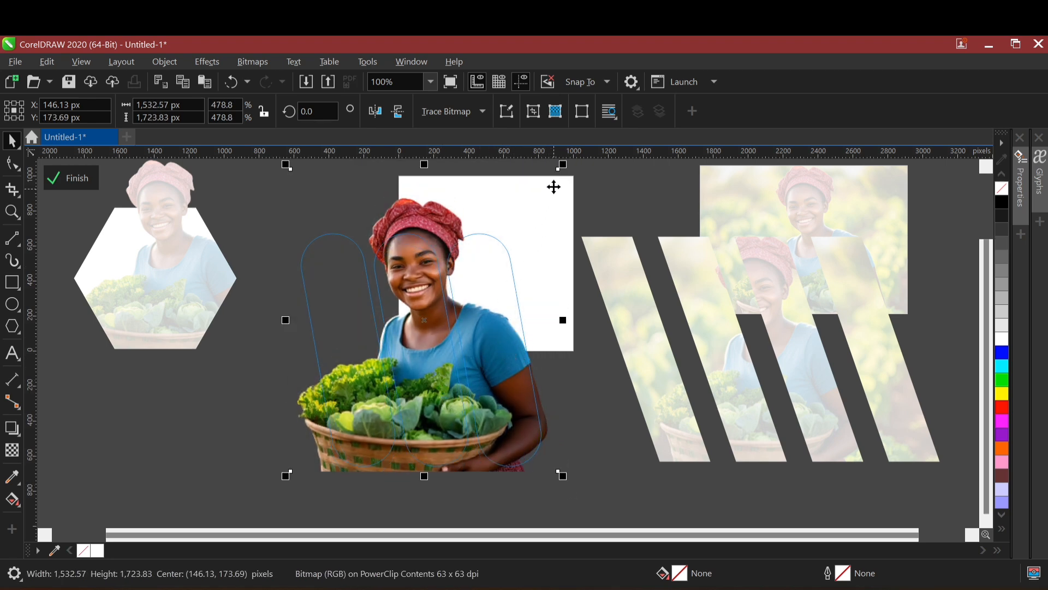
pyautogui.moveTo(562, 164)
pyautogui.mouseDown()
pyautogui.moveTo(562, 187)
pyautogui.moveTo(573, 183)
pyautogui.mouseUp()
pyautogui.keyDown('ctrl'); pyautogui.click(239, 403); pyautogui.keyUp('ctrl')
pyautogui.click(230, 411)
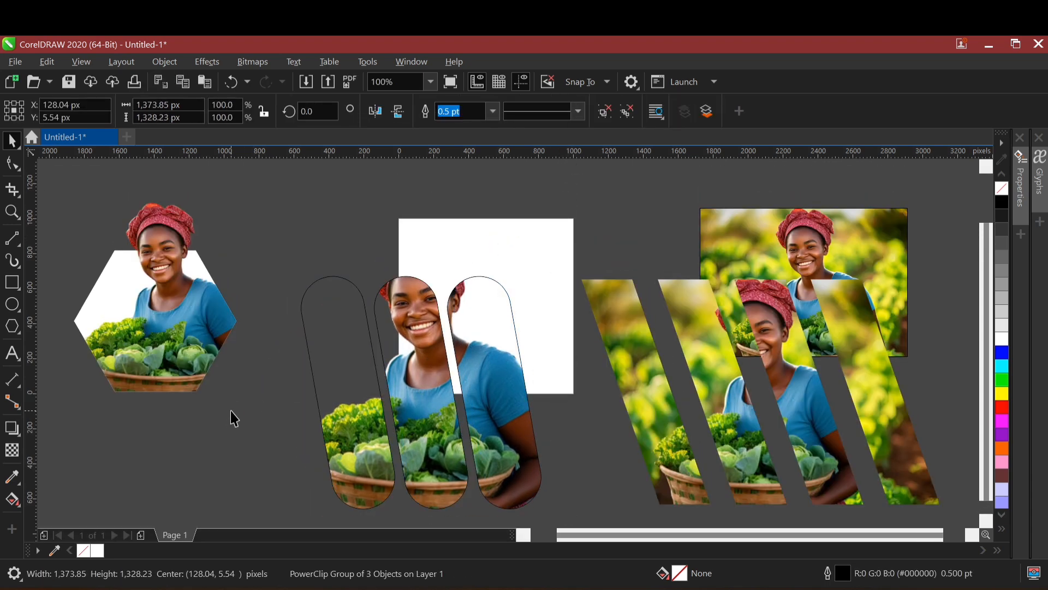
# Step: Paste a copy of the enlarged woman in place over the bars and raise its lower edge to chest height with the Shape tool
pyautogui.keyDown('ctrl'); pyautogui.click(417, 390); pyautogui.keyUp('ctrl')
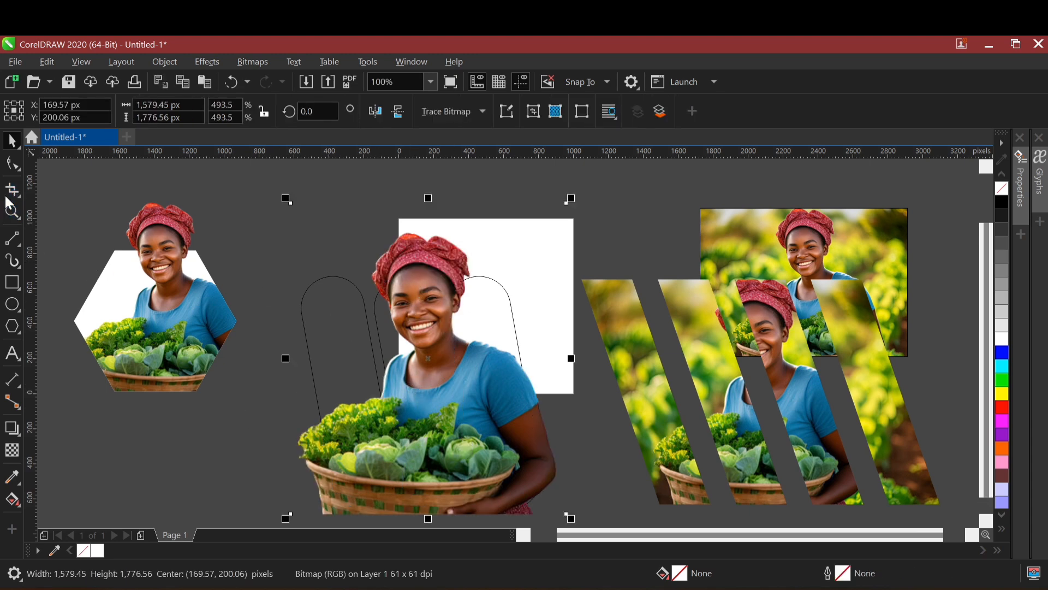
pyautogui.click(13, 164)
pyautogui.scroll(-3, 304, 286)
pyautogui.moveTo(247, 304); pyautogui.dragTo(387, 349)
pyautogui.scroll(1, 342, 268)
pyautogui.moveTo(394, 391); pyautogui.dragTo(404, 311)
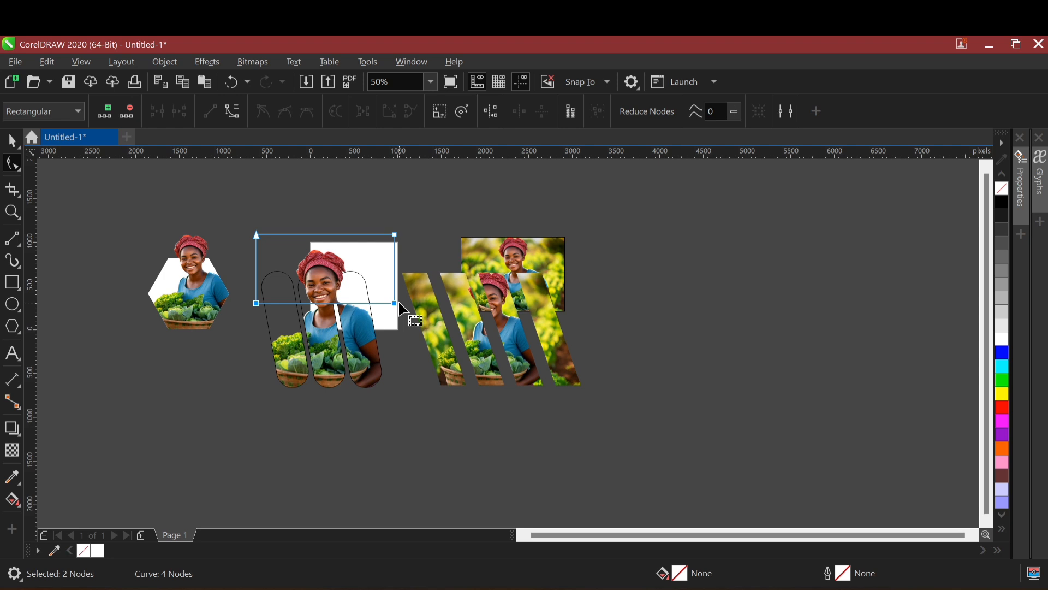
pyautogui.scroll(2, 332, 289)
pyautogui.press('space')
pyautogui.click(469, 490)
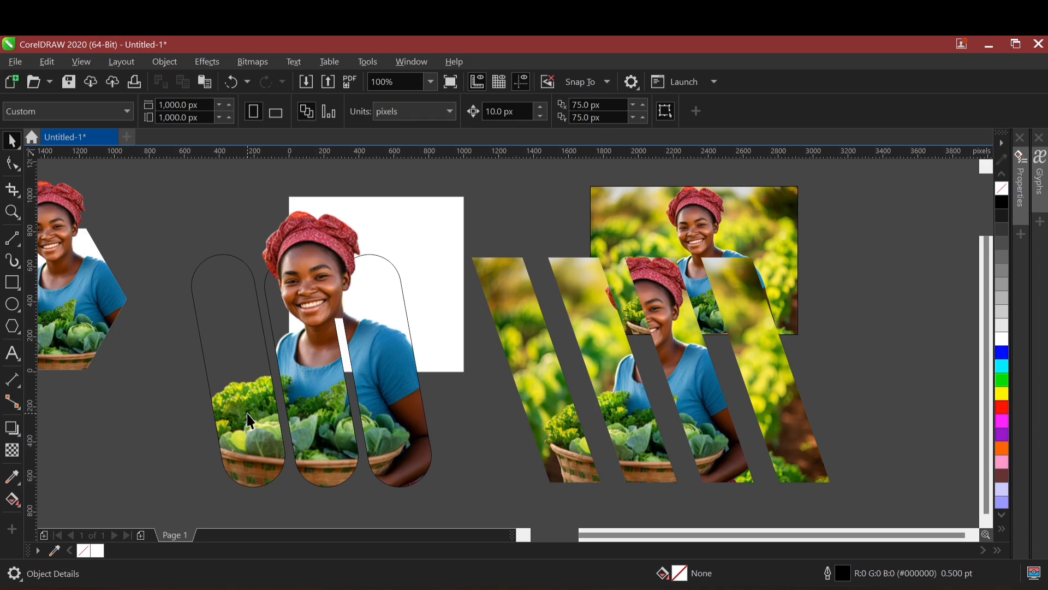
# Step: Remove the outline from the three-bar PowerClip group and fill it with white
pyautogui.click(256, 392)
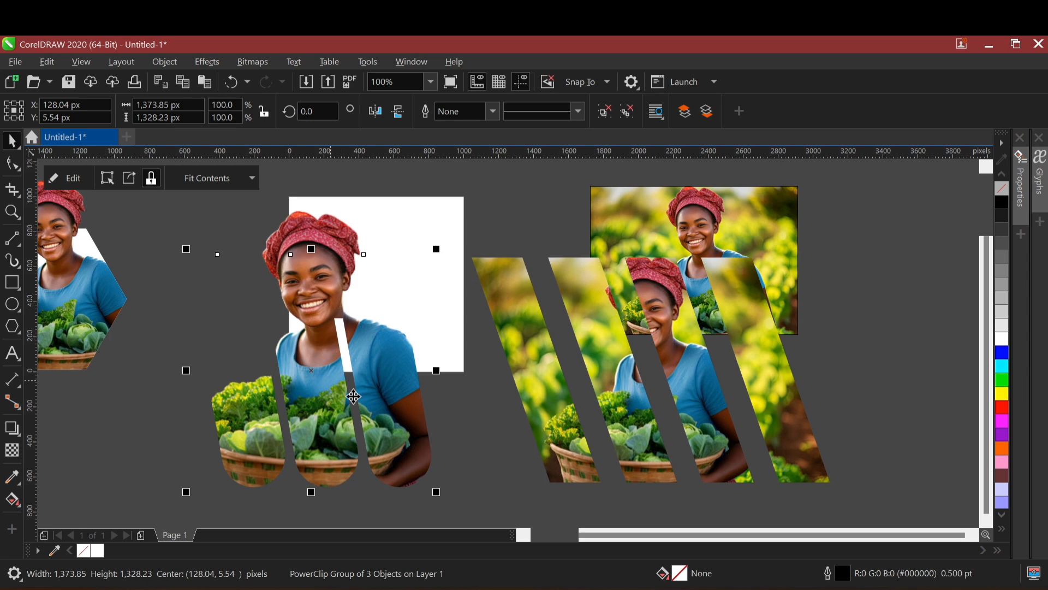
pyautogui.click(1000, 338)
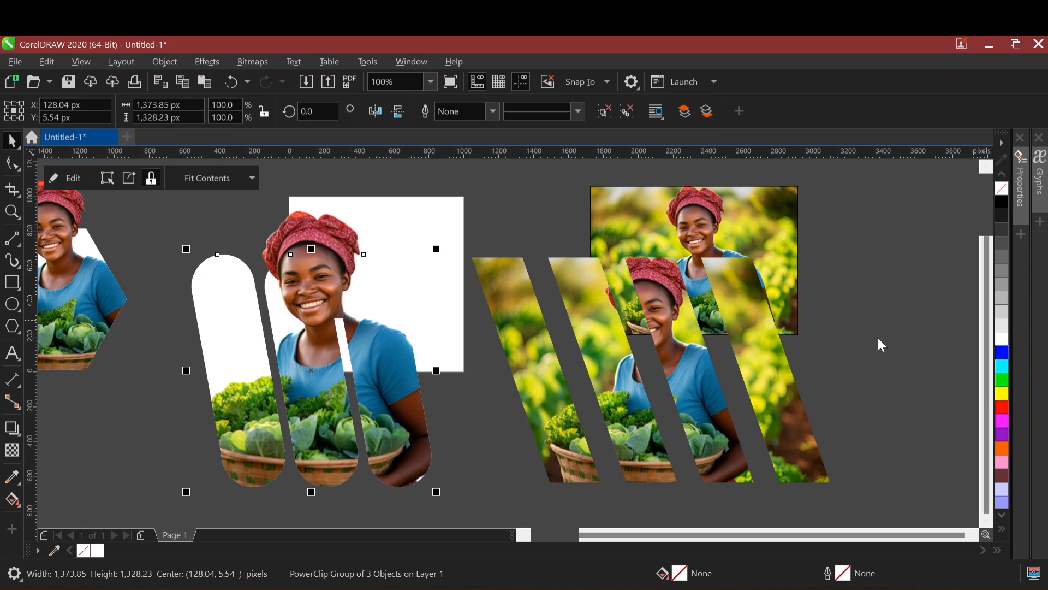
pyautogui.click(464, 399)
# Step: Move the three-bar group together with its pop-out photo to the empty area left of the hexagon
pyautogui.scroll(-3, 459, 323)
pyautogui.moveTo(356, 239); pyautogui.dragTo(457, 379)
pyautogui.moveTo(413, 318); pyautogui.dragTo(252, 336)
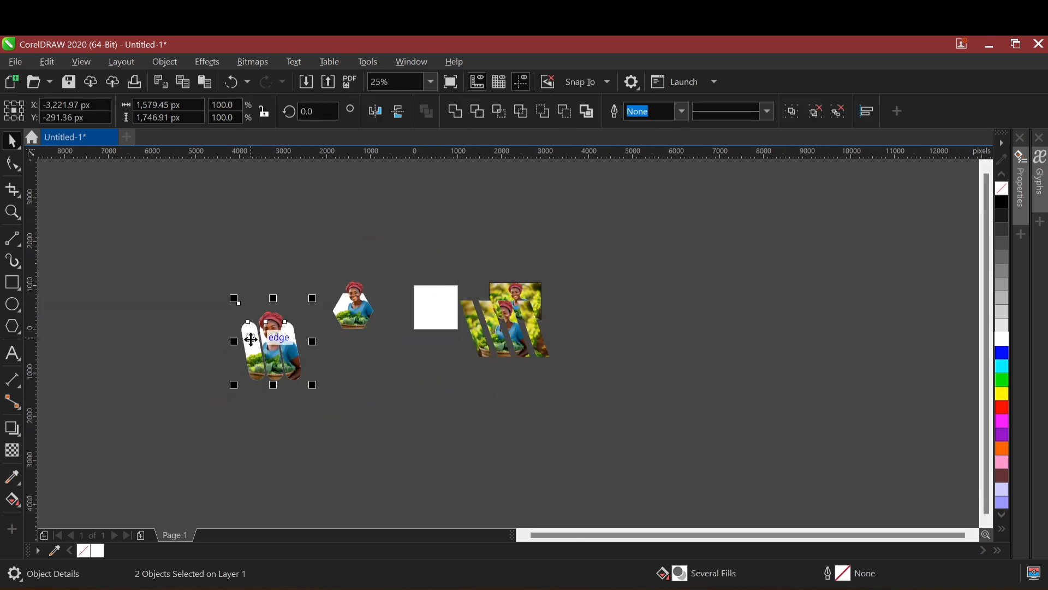
pyautogui.scroll(3, 251, 335)
pyautogui.press('F4')
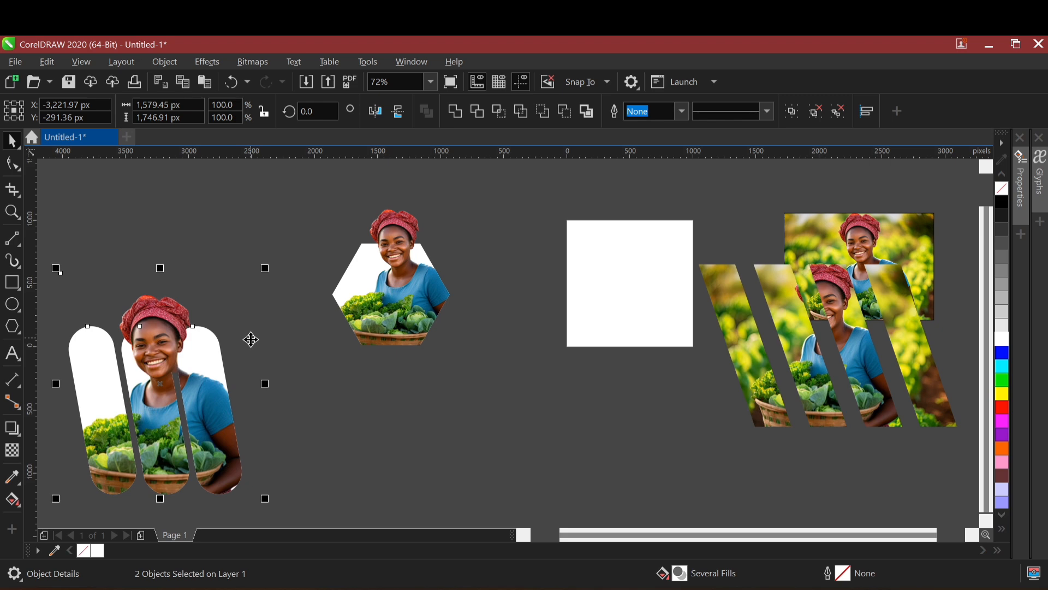
pyautogui.click(435, 453)
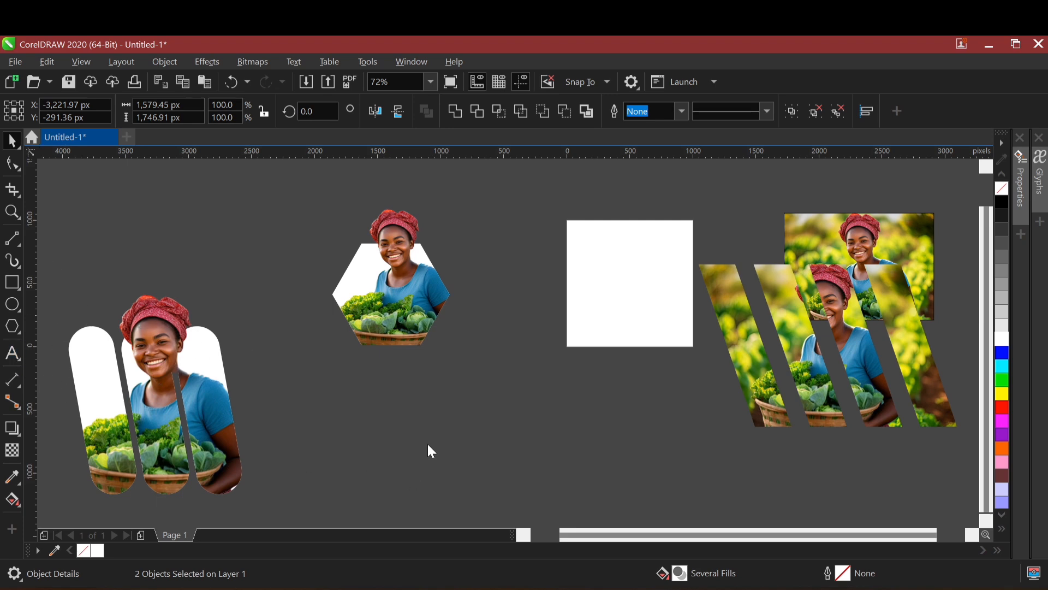
# Step: Add the artistic text "YOUTUBE" in Arial below the hexagon, enlarge it to about 102 pt and make it bold
pyautogui.press('F8')
pyautogui.click(418, 428)
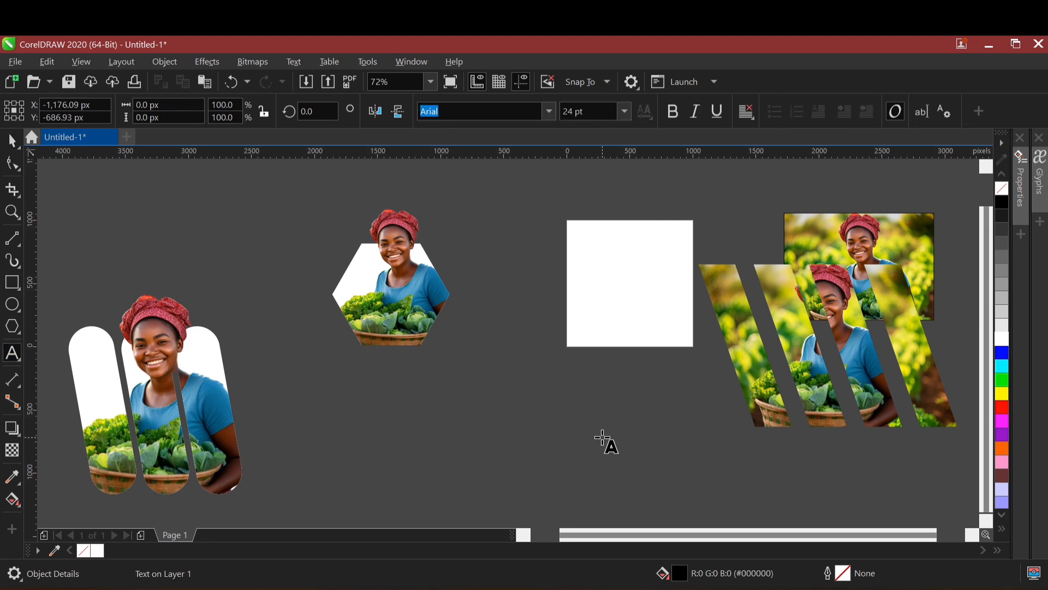
pyautogui.write('YUTUBE')
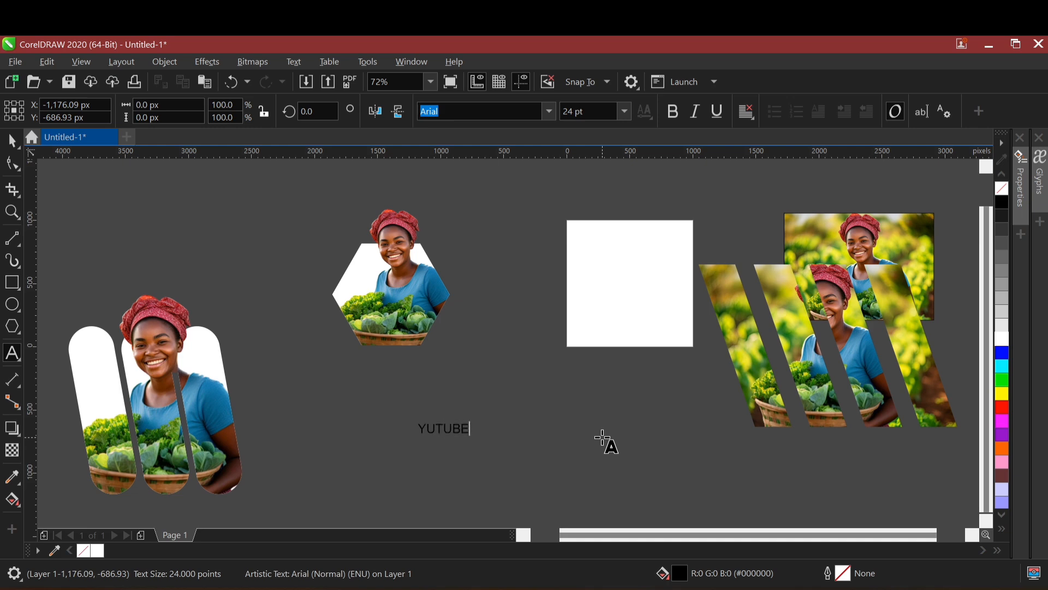
pyautogui.click(434, 437)
pyautogui.write('O')
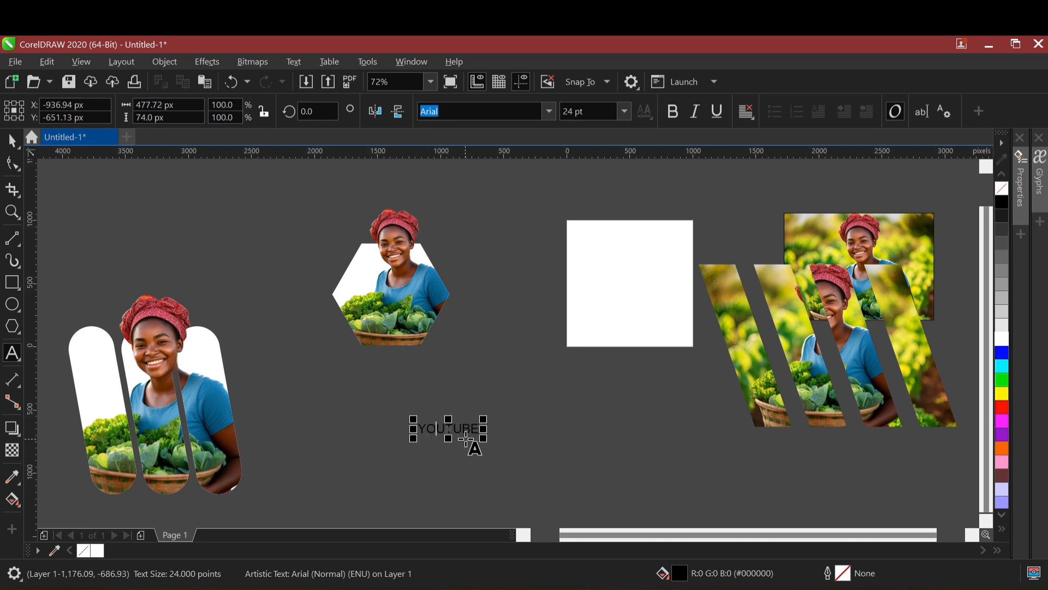
pyautogui.hotkey('ctrl', 'space')
pyautogui.moveTo(489, 411); pyautogui.dragTo(677, 330)
pyautogui.moveTo(553, 400); pyautogui.dragTo(546, 400)
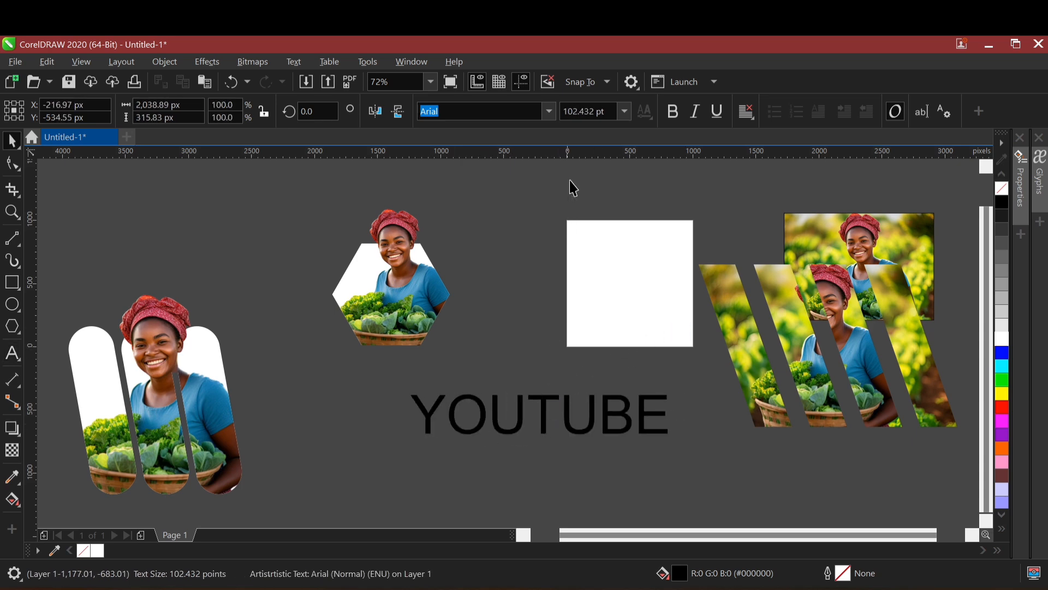
pyautogui.click(674, 112)
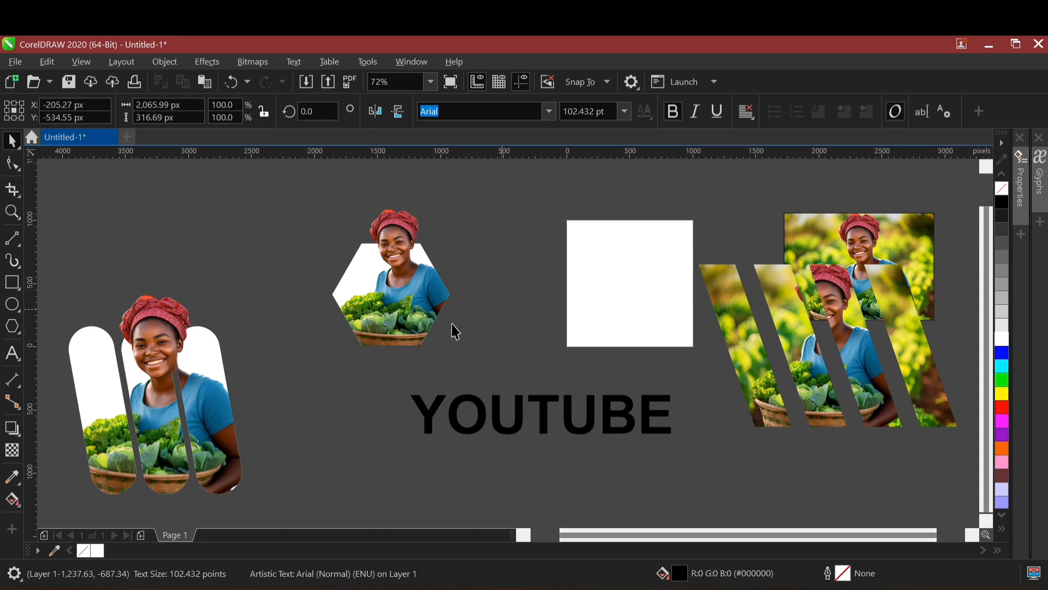
# Step: Copy the cut-out woman from the hexagon's PowerClip contents and PowerClip the copy inside the YOUTUBE text
pyautogui.doubleClick(387, 316)
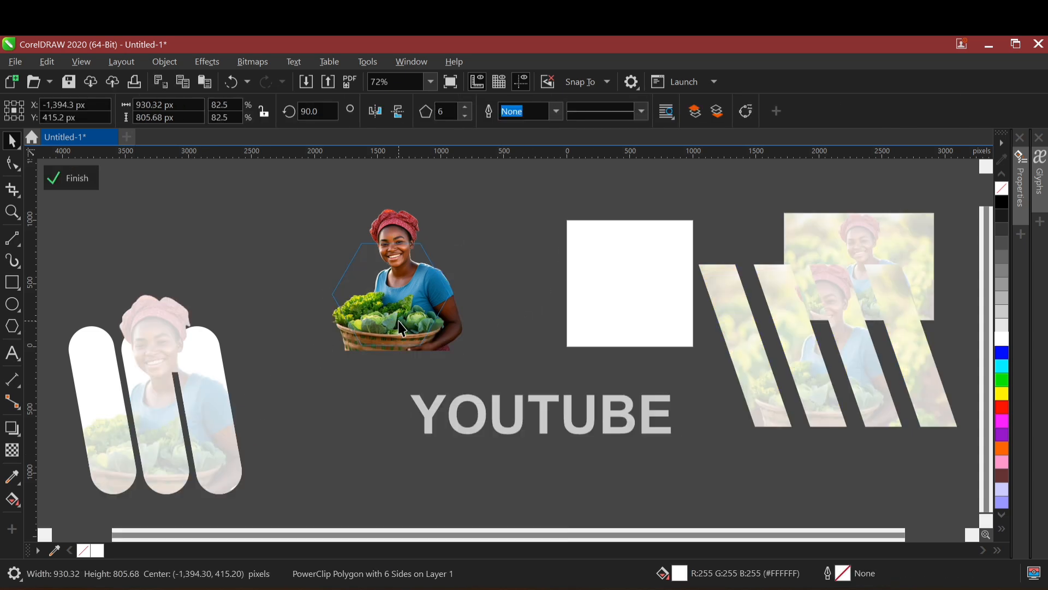
pyautogui.click(390, 322)
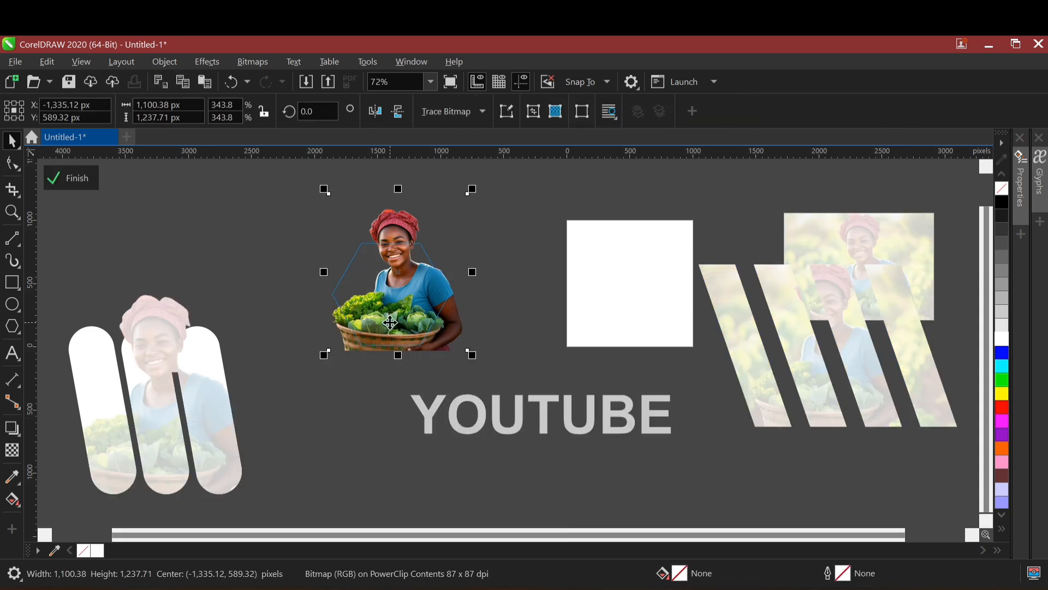
pyautogui.doubleClick(335, 446)
pyautogui.click(336, 446)
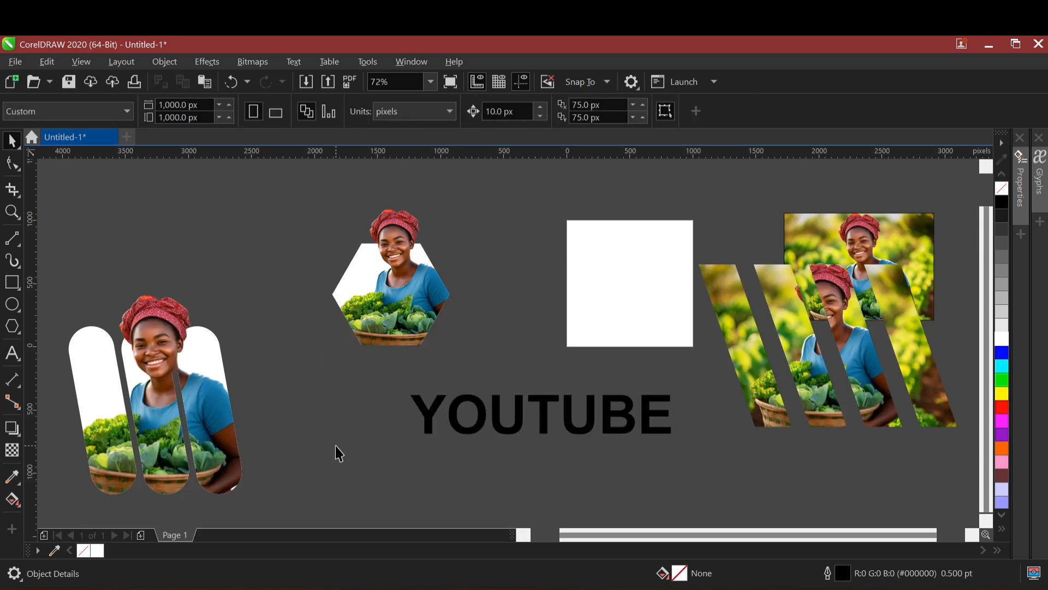
pyautogui.hotkey('ctrl', 'v')
pyautogui.moveTo(407, 296); pyautogui.dragTo(494, 416)
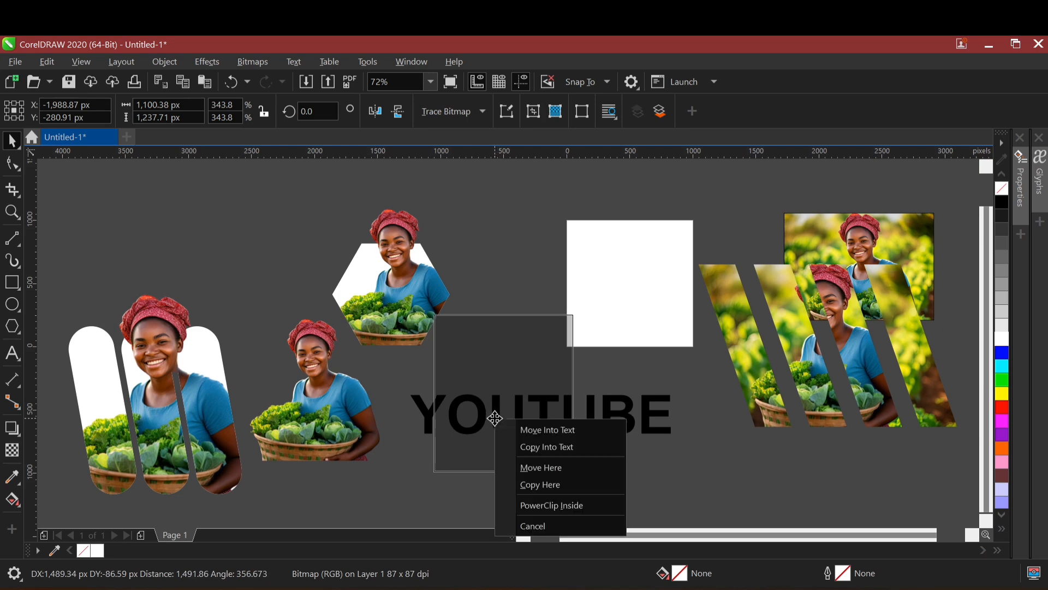
pyautogui.click(545, 500)
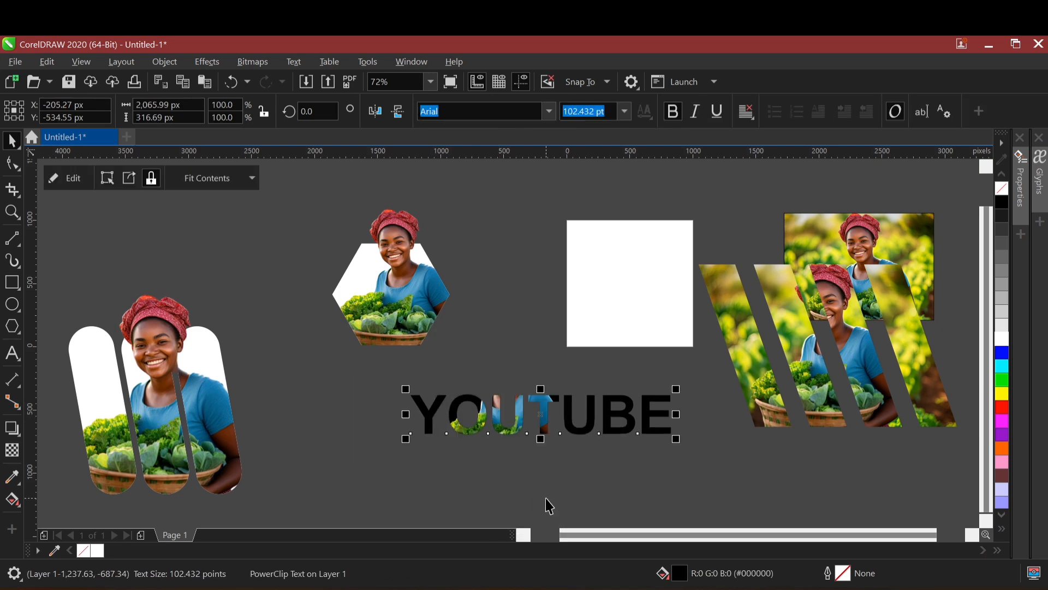
# Step: Edit the text's PowerClip contents, enlarge the woman to about 2,325 by 2,616 px so she spans all letters, and finish editing
pyautogui.doubleClick(517, 417)
pyautogui.moveTo(504, 465); pyautogui.dragTo(477, 441)
pyautogui.moveTo(549, 286); pyautogui.dragTo(681, 195)
pyautogui.moveTo(562, 354); pyautogui.dragTo(563, 365)
pyautogui.moveTo(686, 202); pyautogui.dragTo(688, 200)
pyautogui.moveTo(532, 328)
pyautogui.mouseDown()
pyautogui.moveTo(533, 357)
pyautogui.moveTo(538, 327)
pyautogui.mouseUp()
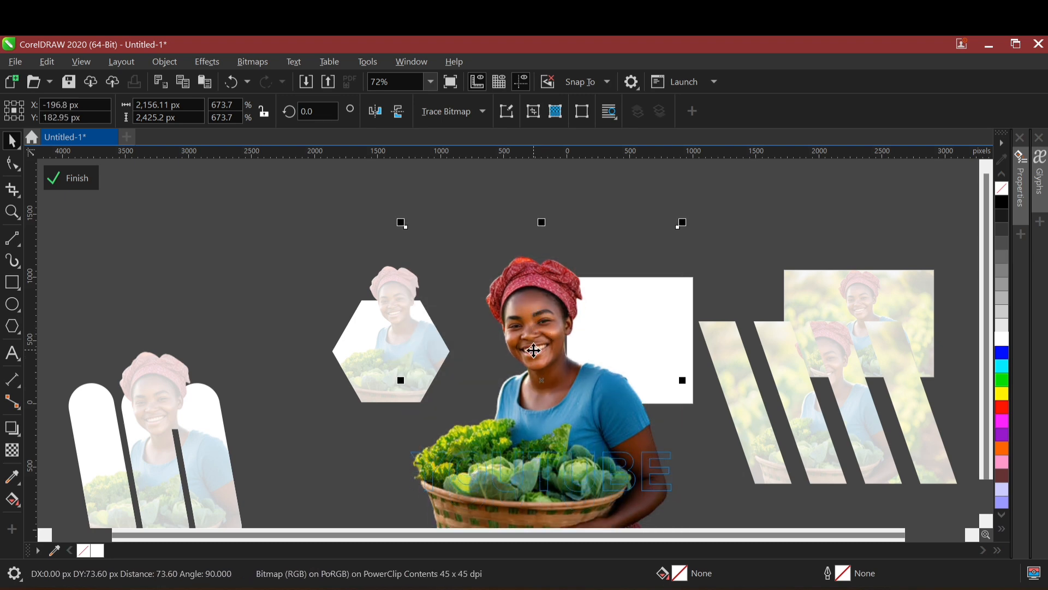
pyautogui.moveTo(683, 224); pyautogui.dragTo(704, 200)
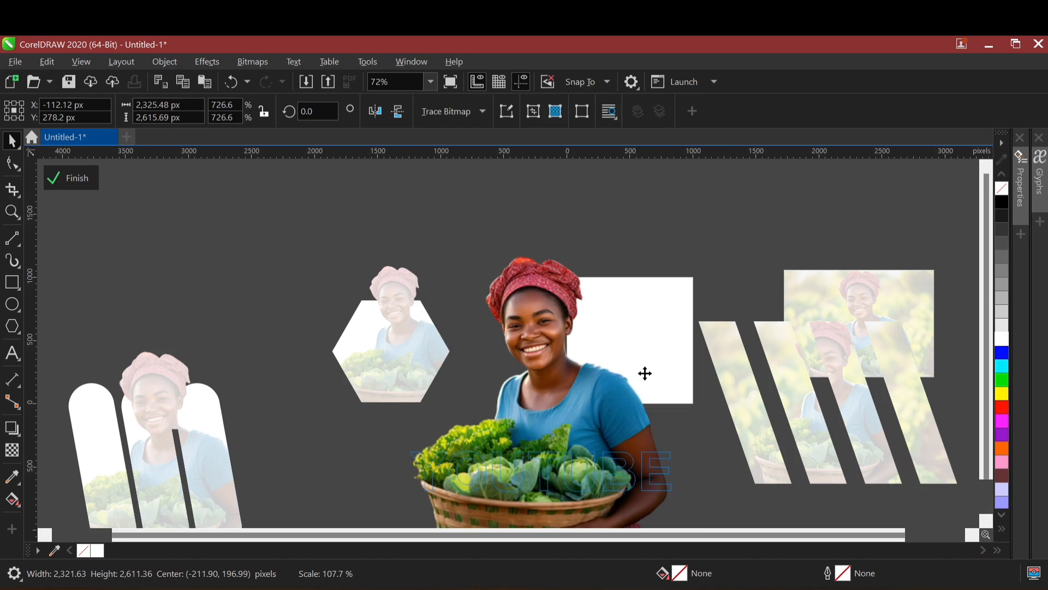
pyautogui.moveTo(547, 490); pyautogui.dragTo(547, 494)
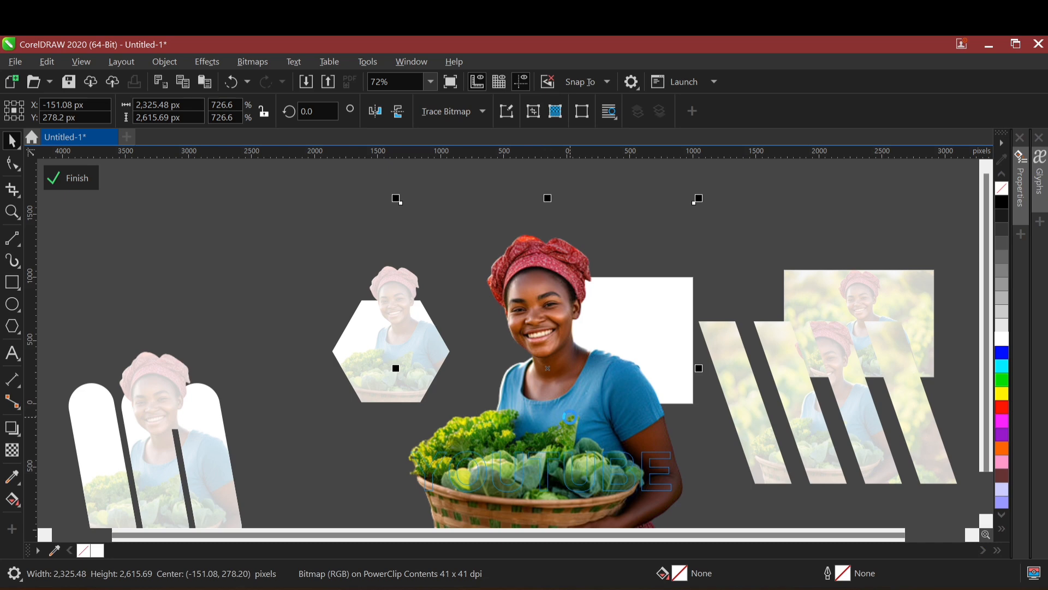
pyautogui.click(297, 329)
pyautogui.keyDown('ctrl'); pyautogui.click(294, 322); pyautogui.keyUp('ctrl')
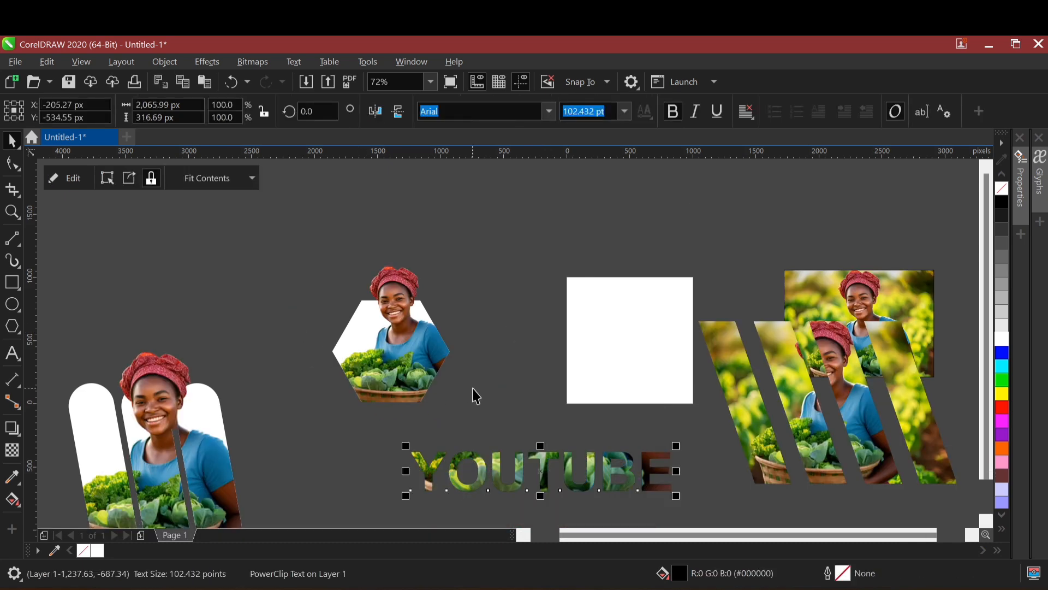
# Step: Paste a copy of the enlarged woman over the YOUTUBE text and raise its lower edge to the letter tops with the Shape tool
pyautogui.hotkey('ctrl', 'v')
pyautogui.click(12, 165)
pyautogui.scroll(-4, 183, 192)
pyautogui.scroll(2, 228, 262)
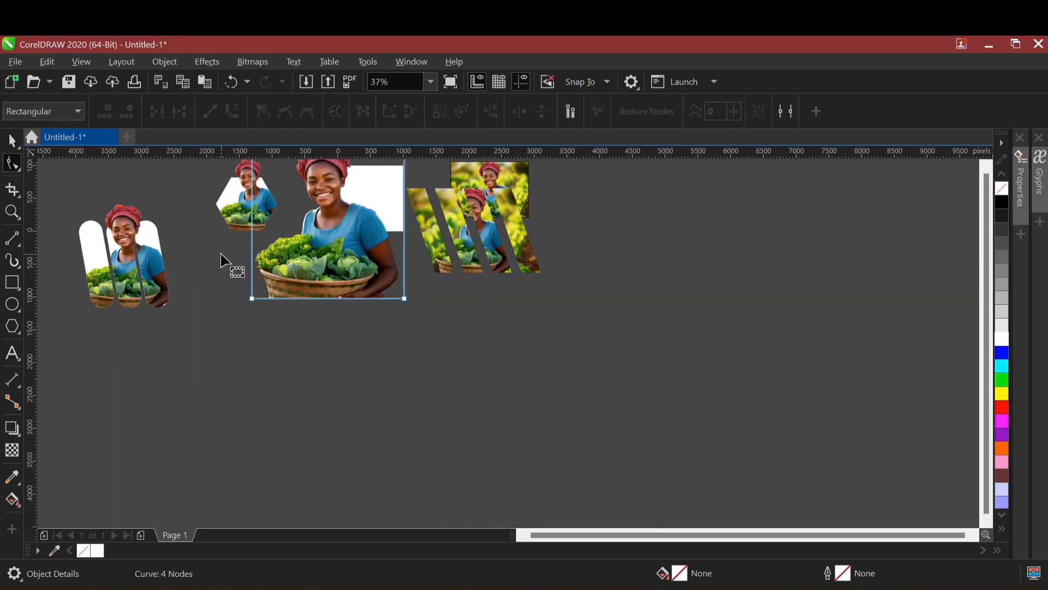
pyautogui.click(407, 303)
pyautogui.moveTo(407, 304); pyautogui.dragTo(404, 252)
pyautogui.scroll(4, 385, 256)
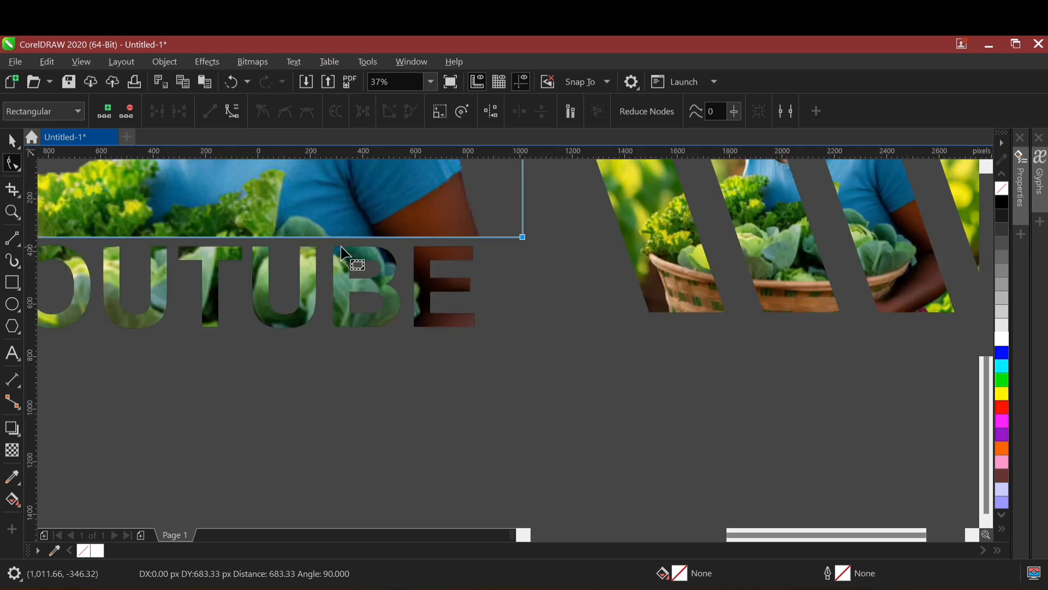
pyautogui.moveTo(326, 237); pyautogui.dragTo(325, 243)
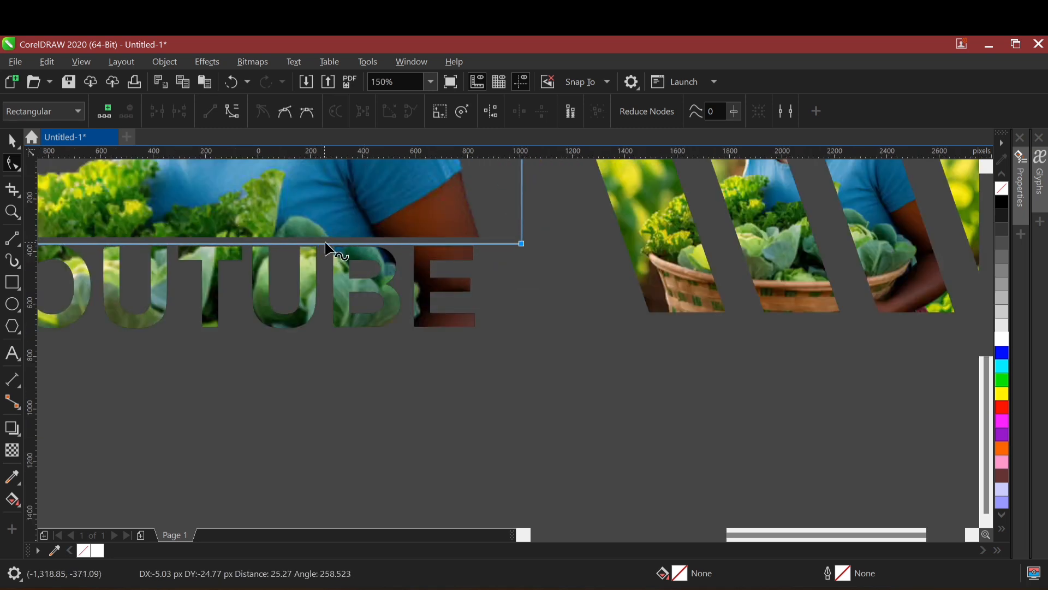
pyautogui.press('space')
pyautogui.scroll(-4, 325, 244)
pyautogui.click(309, 338)
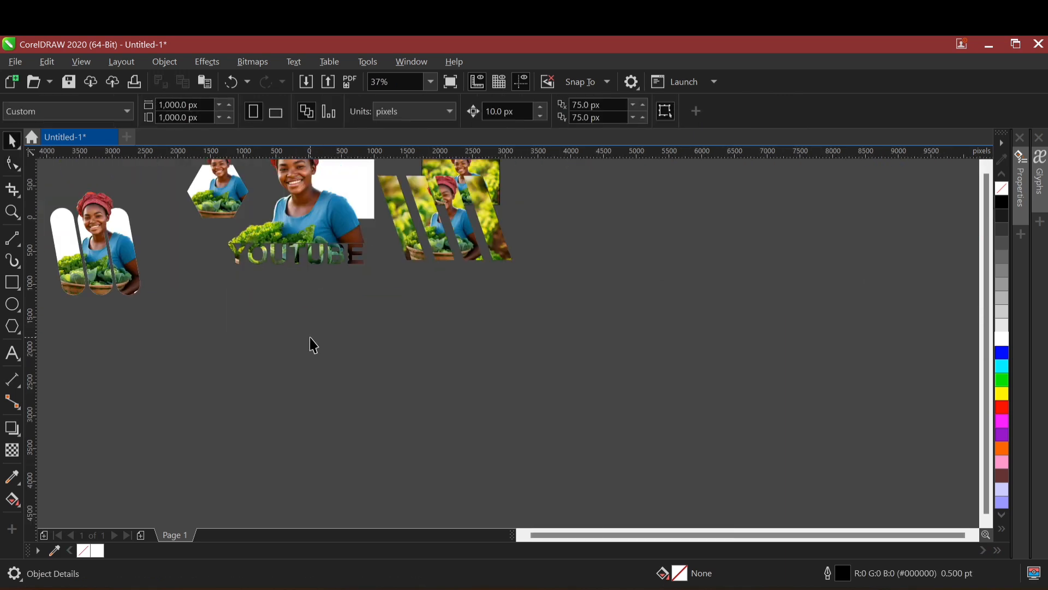